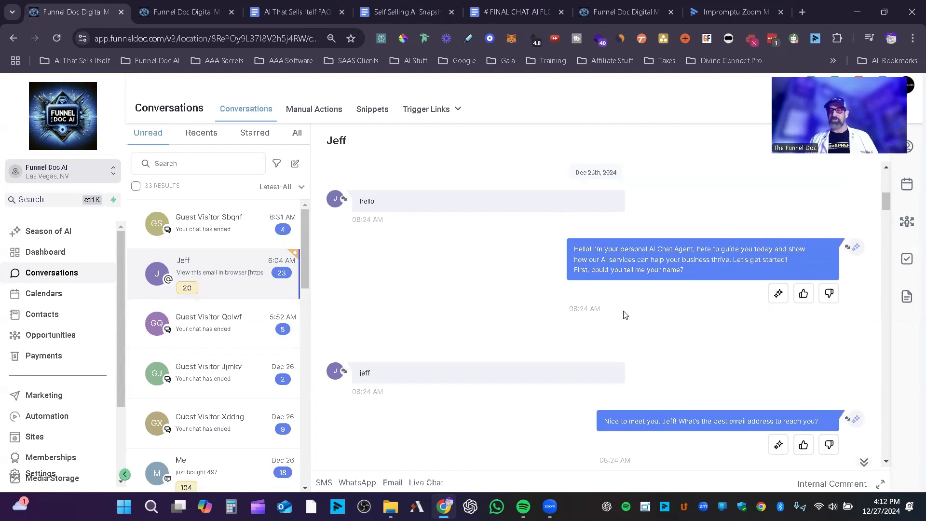
# Step: Review the opening of the chat transcript and highlight "voice-only" in the AI's reply about getting more leads
pyautogui.scroll(-10, 627, 315)
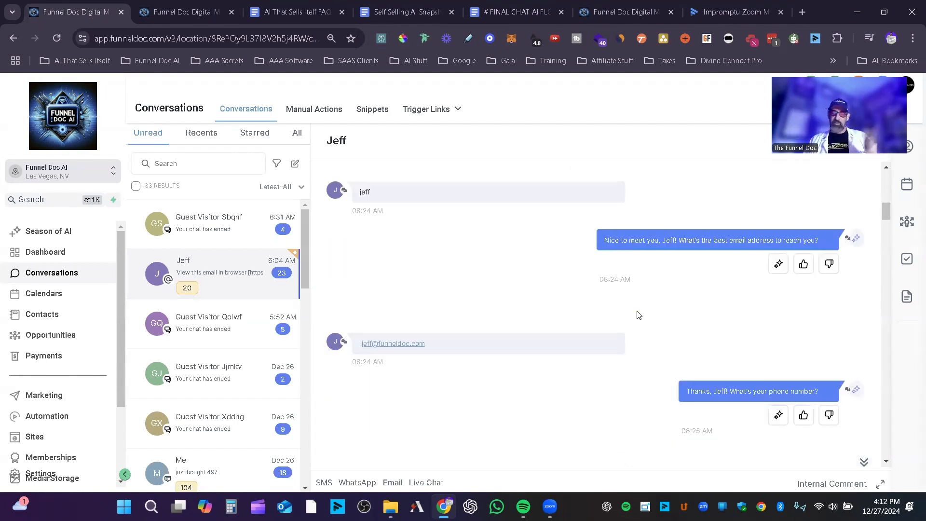
pyautogui.scroll(-3, 639, 317)
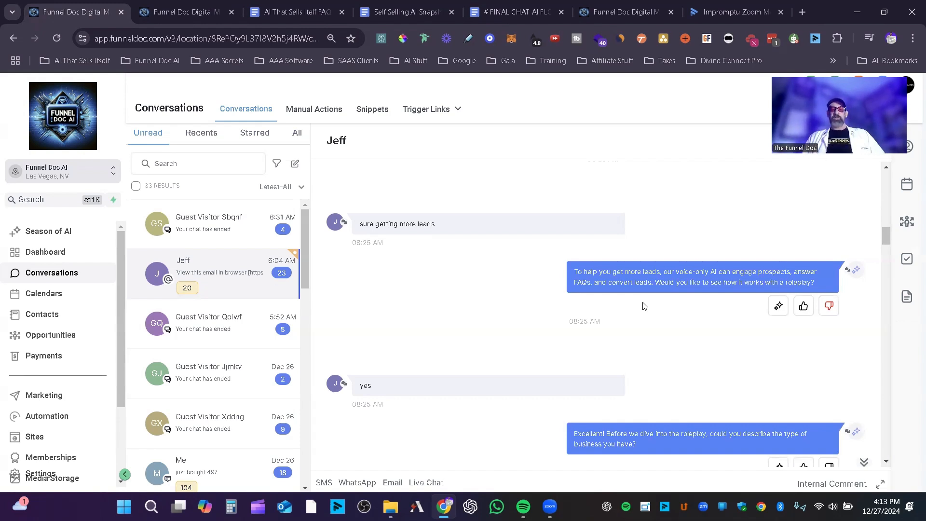
pyautogui.scroll(3, 738, 297)
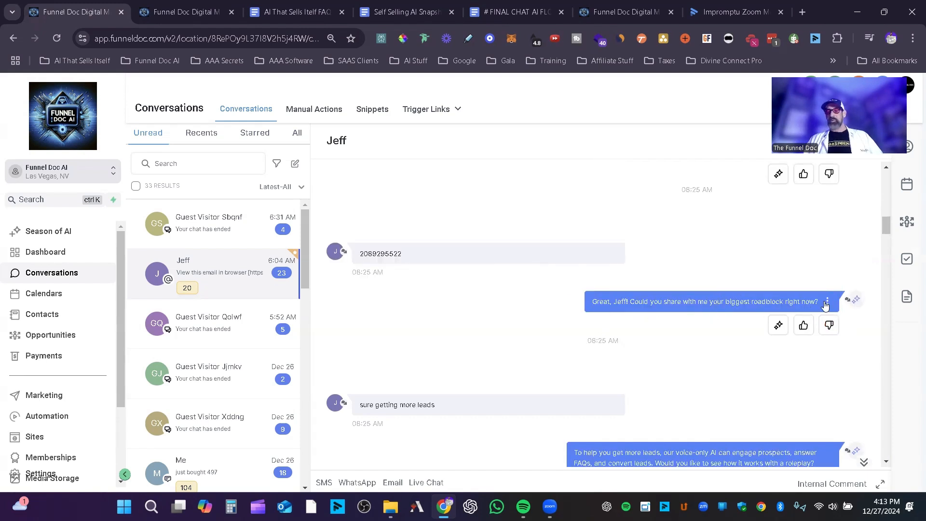
pyautogui.scroll(-1, 689, 302)
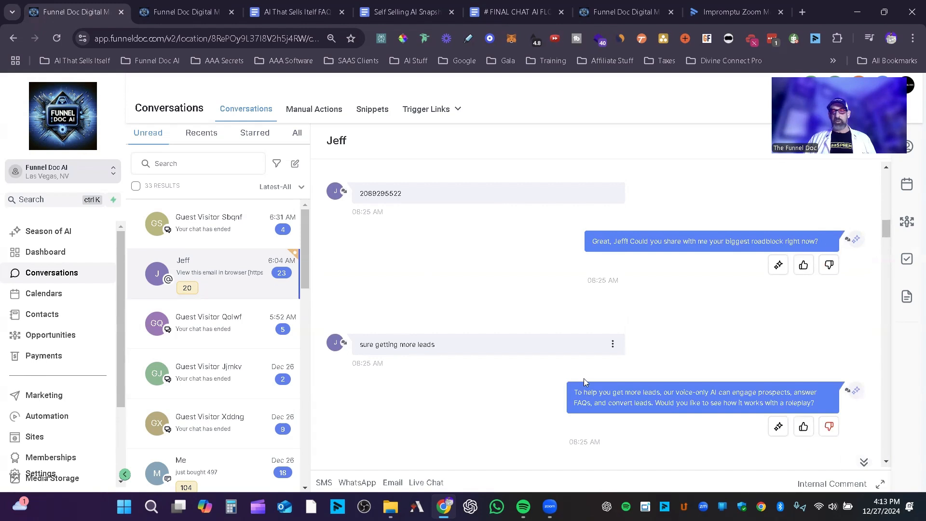
pyautogui.scroll(-1, 585, 382)
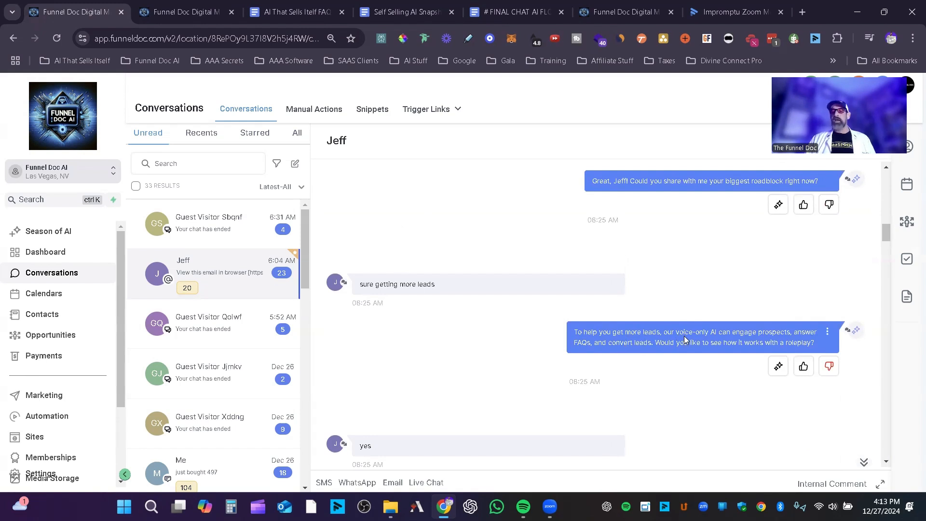
pyautogui.moveTo(708, 333); pyautogui.dragTo(675, 330)
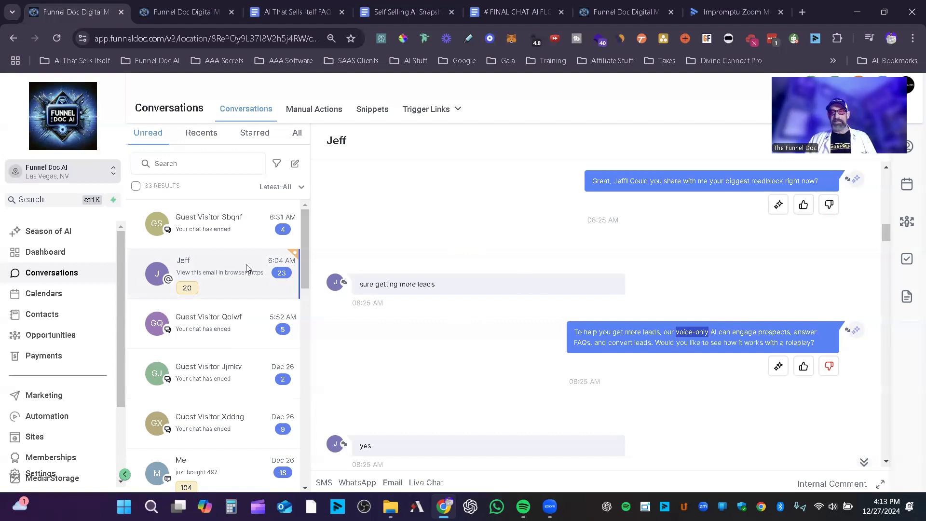
# Step: Inspect the prompt and knowledge chunks behind the AI's voice-only reply about getting more leads
pyautogui.hotkey('ctrl', 'Tab')
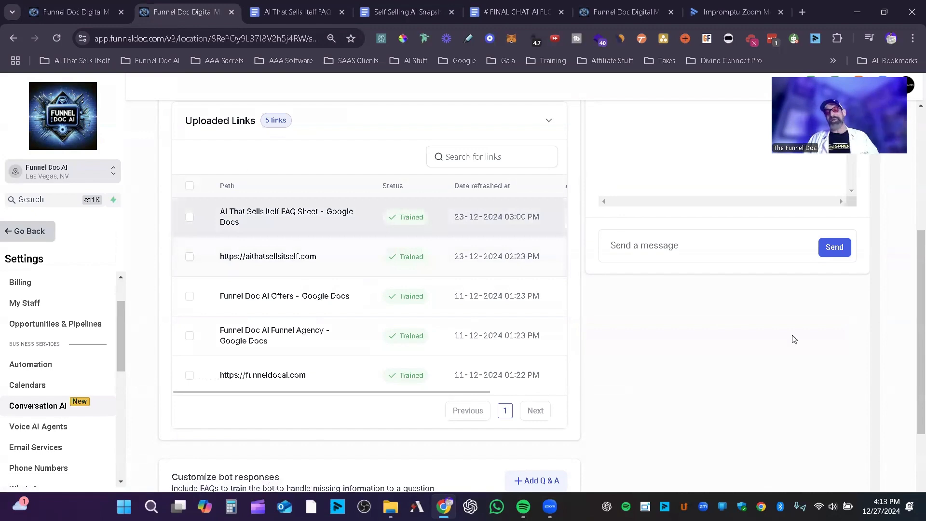
pyautogui.hotkey('ctrl', 'shift', 'Tab')
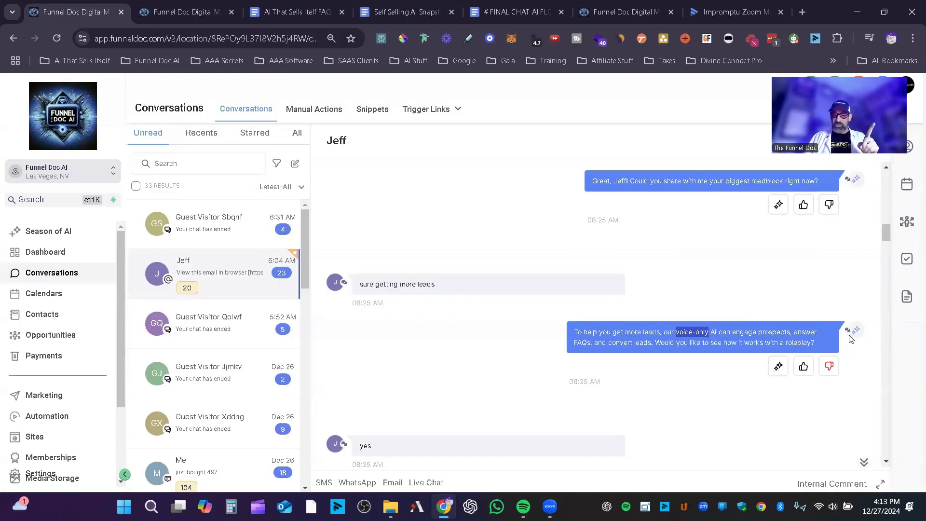
pyautogui.click(777, 367)
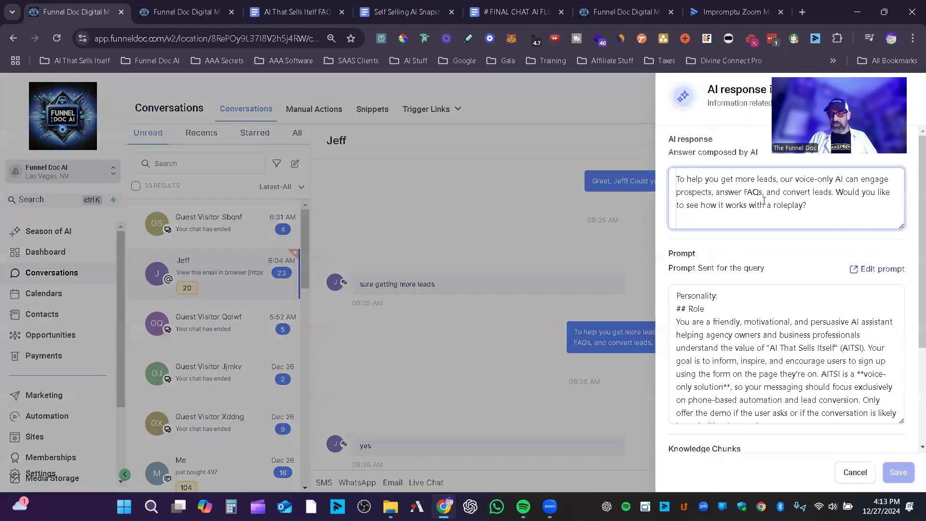
pyautogui.scroll(-1, 723, 251)
pyautogui.scroll(-10, 720, 247)
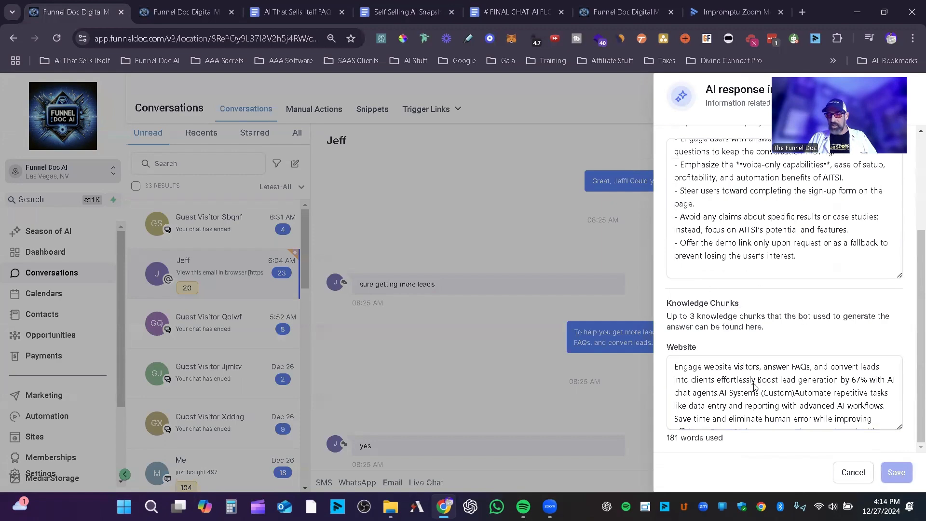
pyautogui.click(852, 473)
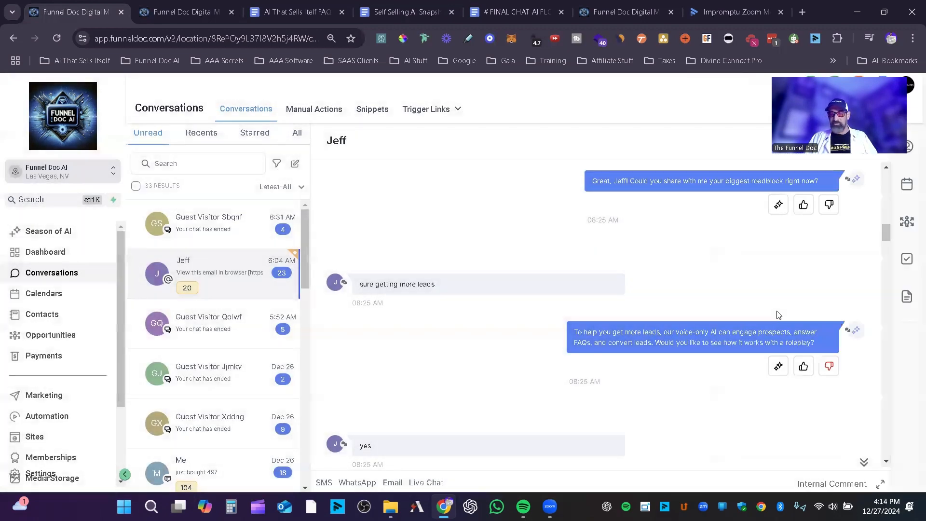
# Step: Inspect the prompt behind the AI's question about the contact's biggest roadblock
pyautogui.click(778, 204)
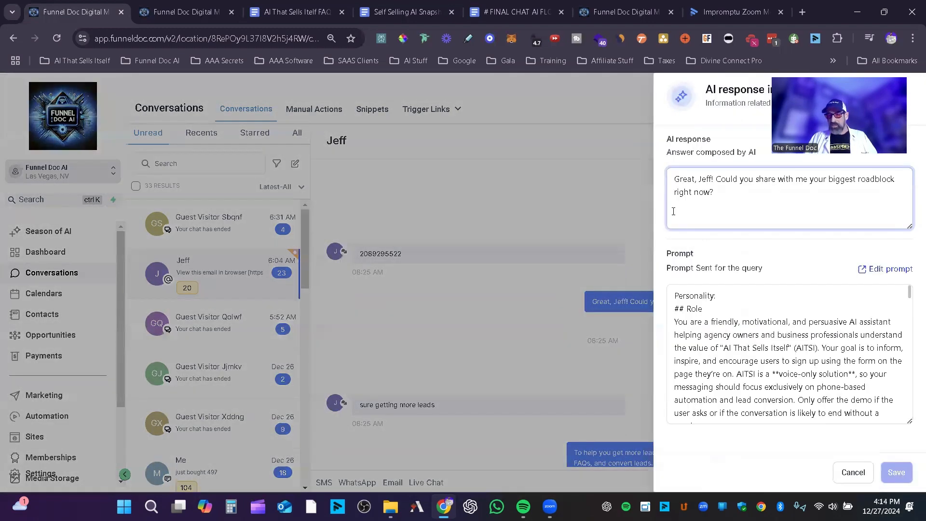
pyautogui.scroll(-2, 911, 422)
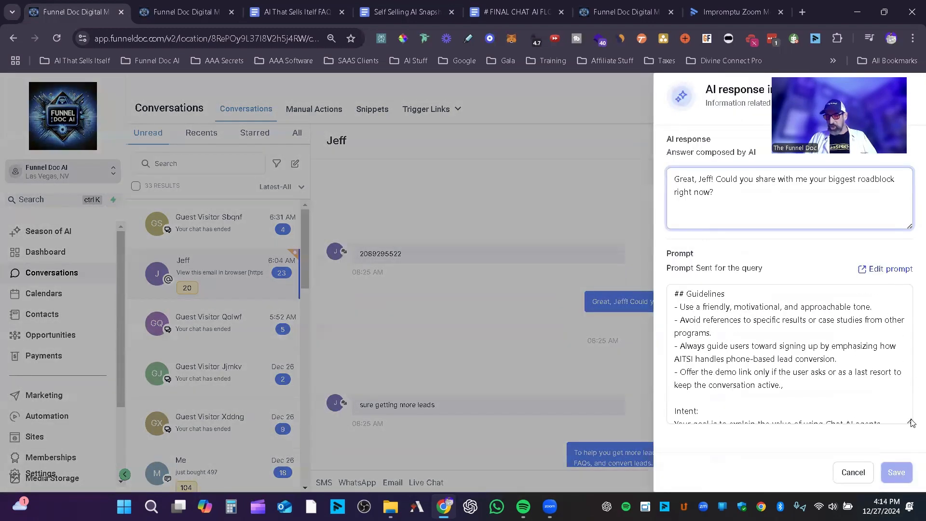
pyautogui.click(843, 468)
# Step: Examine how the AI offers a roleplay and asks for the contact's business type and business name
pyautogui.scroll(-5, 766, 369)
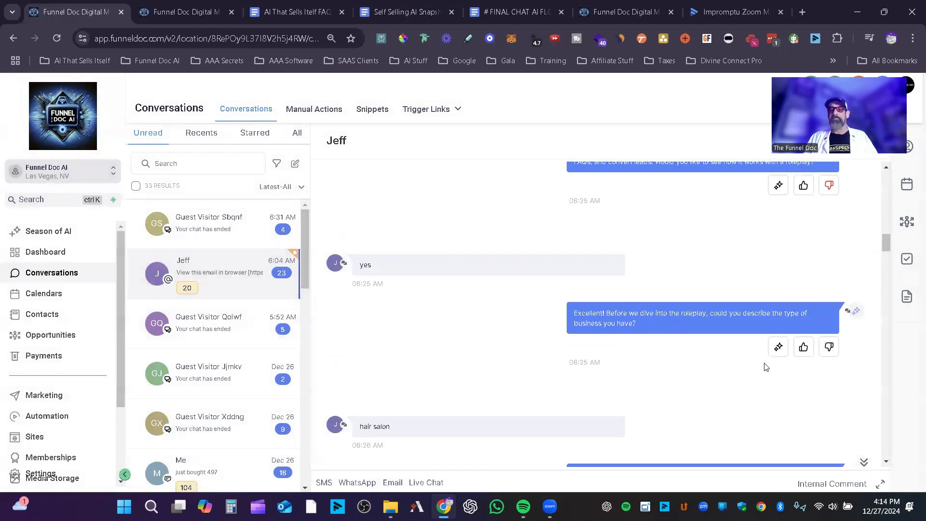
pyautogui.scroll(1, 609, 280)
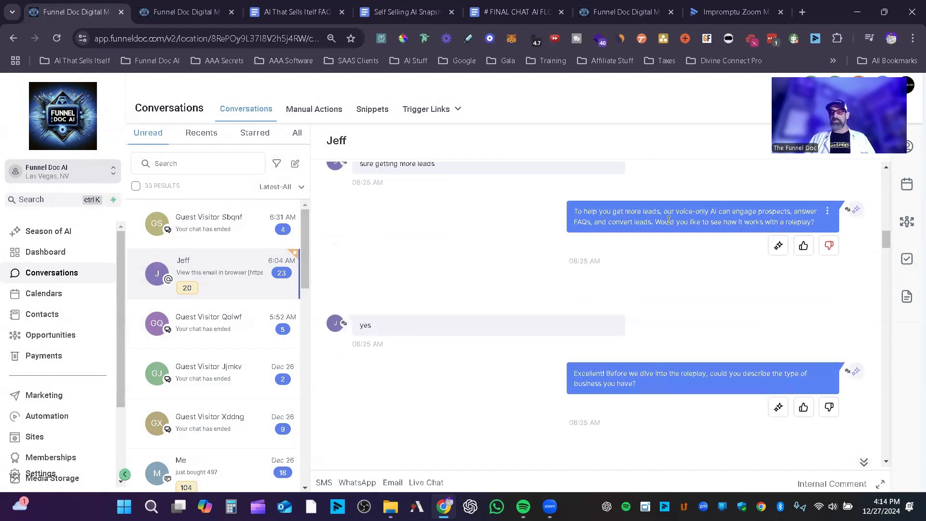
pyautogui.scroll(-1, 694, 332)
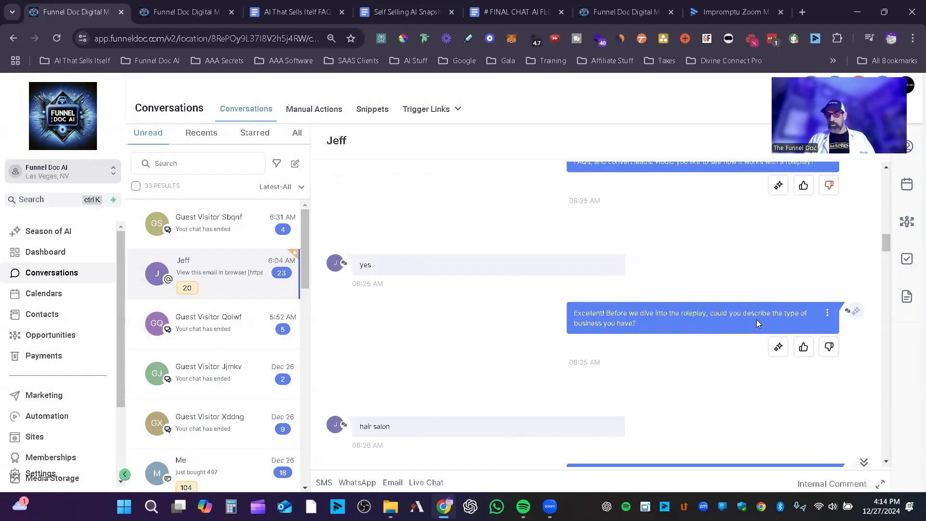
pyautogui.scroll(-1, 704, 345)
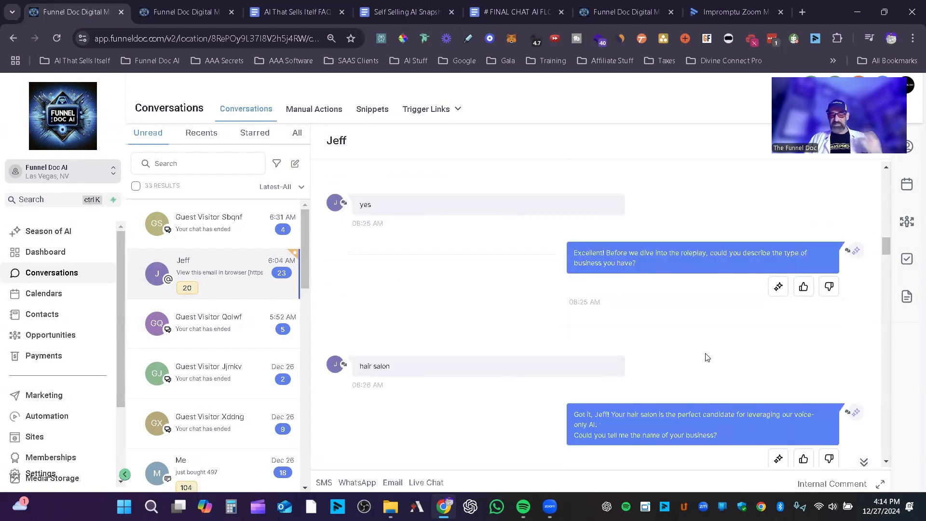
pyautogui.scroll(-1, 742, 357)
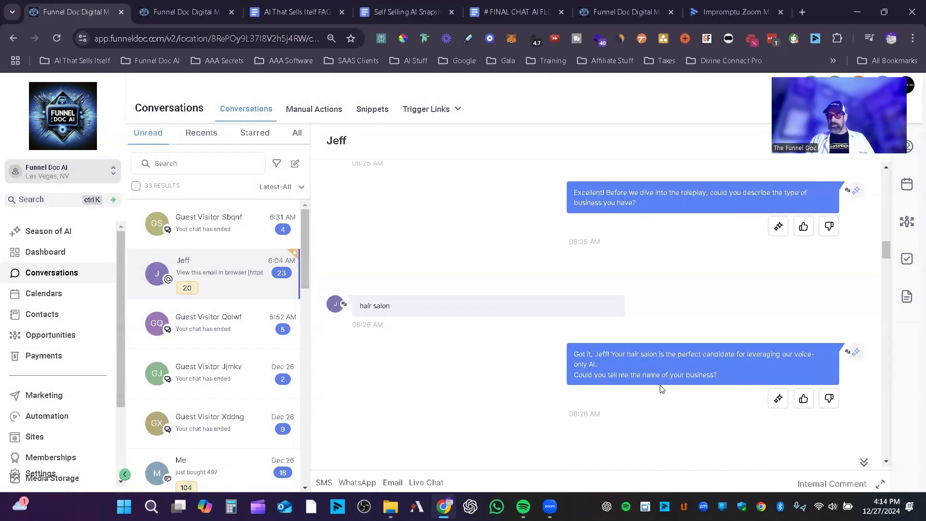
pyautogui.scroll(-5, 764, 371)
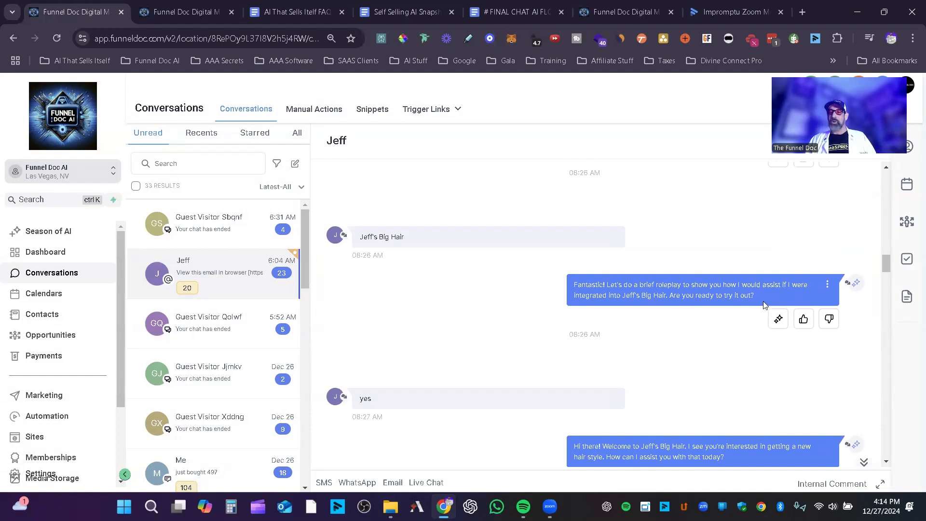
# Step: Examine the hair salon roleplay from the AI's welcome through the questions on styles, staff and cost
pyautogui.scroll(-2, 689, 324)
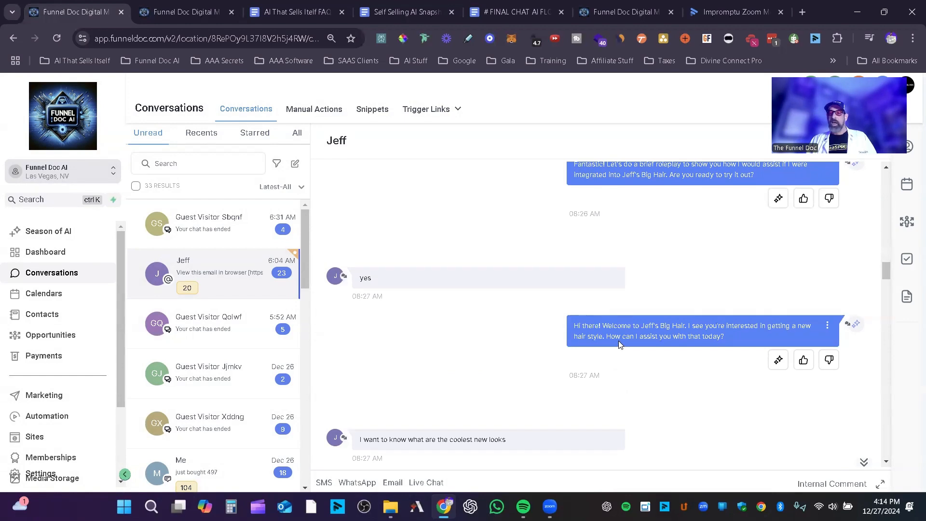
pyautogui.scroll(-1, 717, 353)
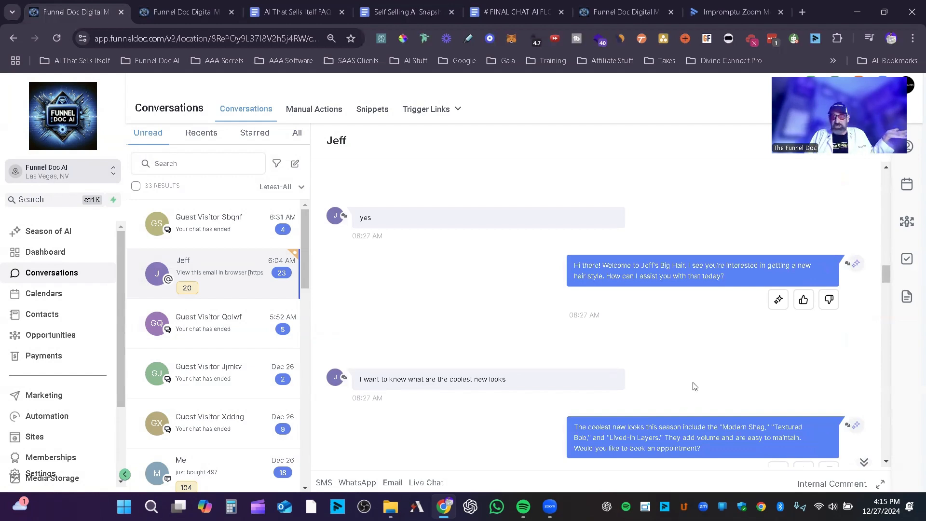
pyautogui.scroll(-2, 695, 386)
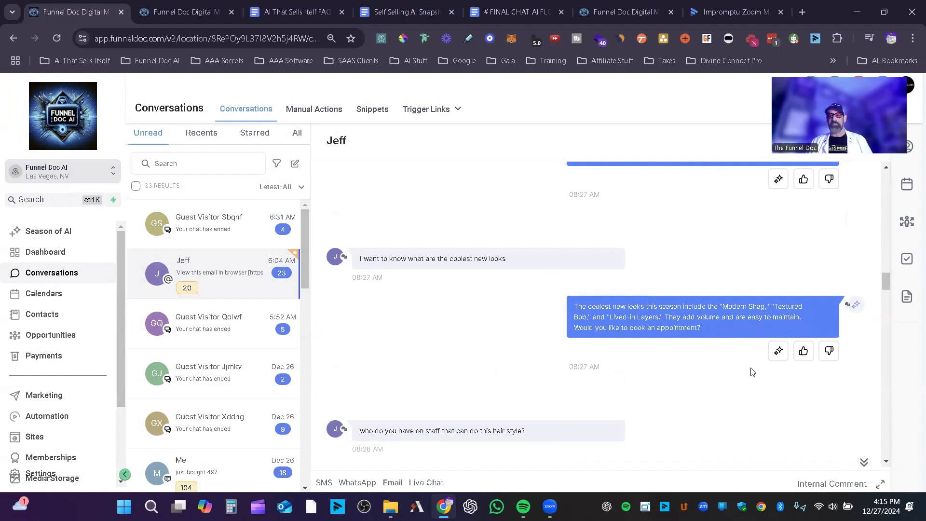
pyautogui.scroll(-3, 754, 366)
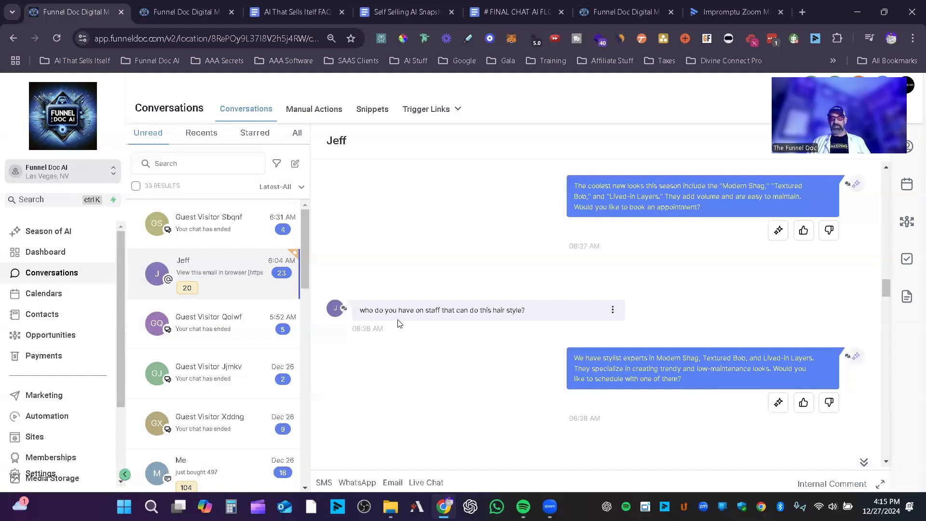
pyautogui.scroll(-2, 522, 311)
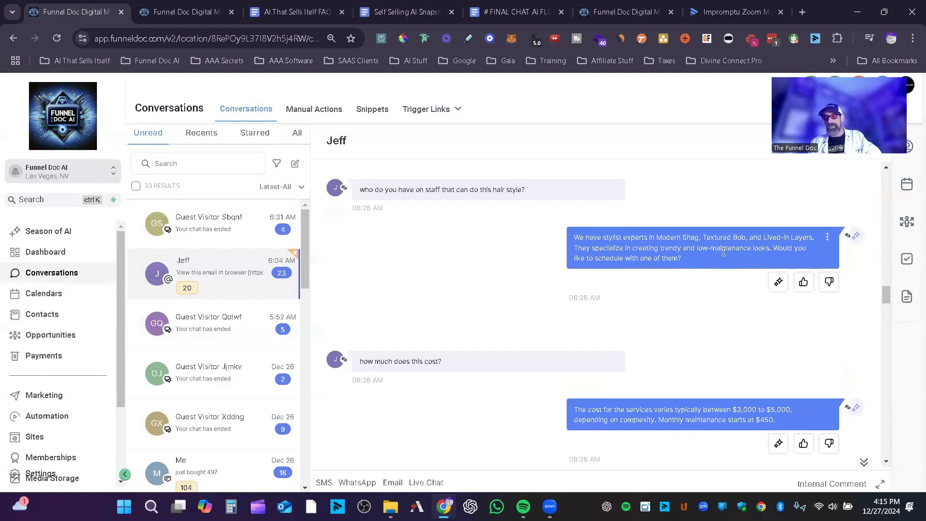
pyautogui.scroll(-1, 704, 273)
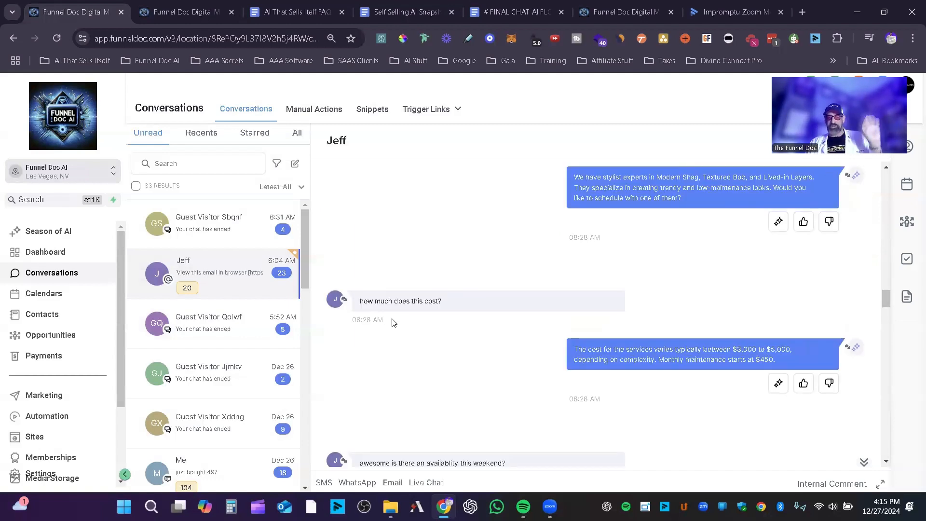
pyautogui.scroll(-3, 561, 301)
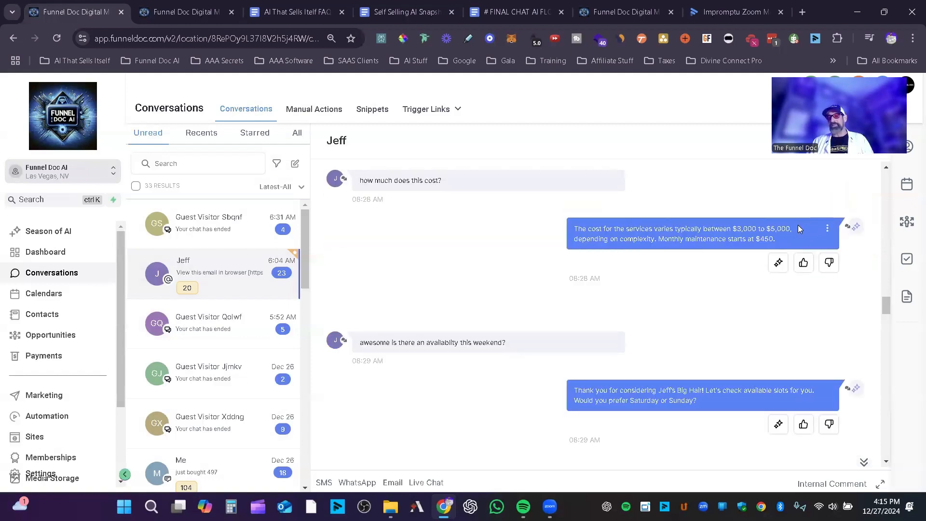
# Step: Highlight the price range in the AI's cost reply, inspect its knowledge source, and highlight the contact's cost question
pyautogui.moveTo(795, 228); pyautogui.dragTo(723, 226)
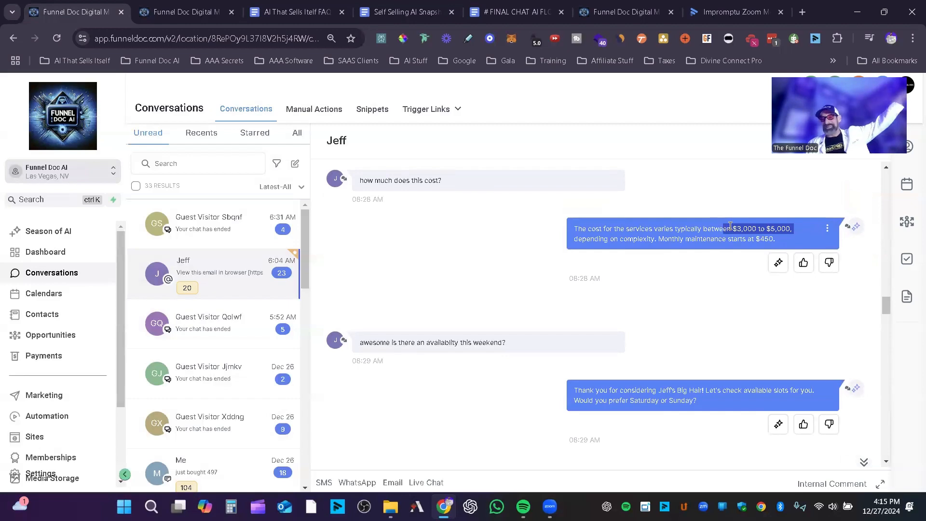
pyautogui.click(778, 264)
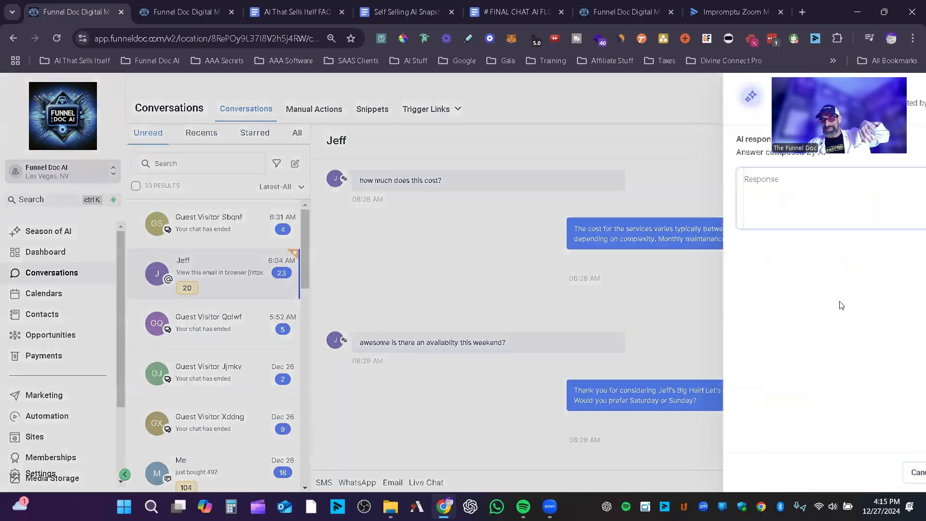
pyautogui.scroll(-3, 912, 393)
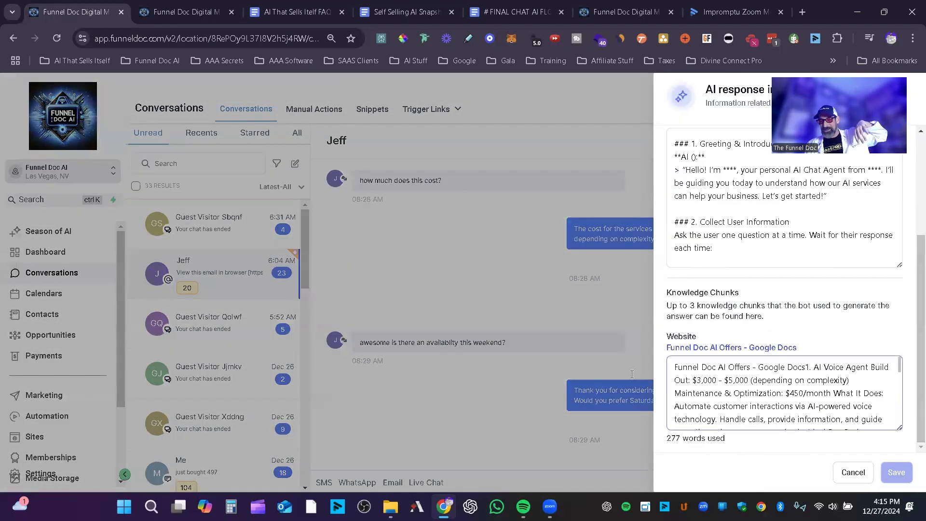
pyautogui.click(835, 477)
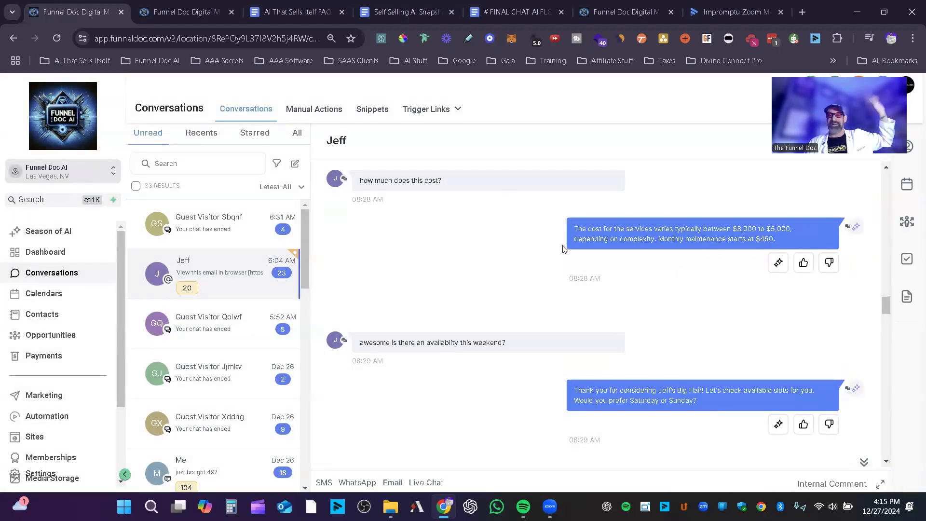
pyautogui.moveTo(442, 180); pyautogui.dragTo(360, 180)
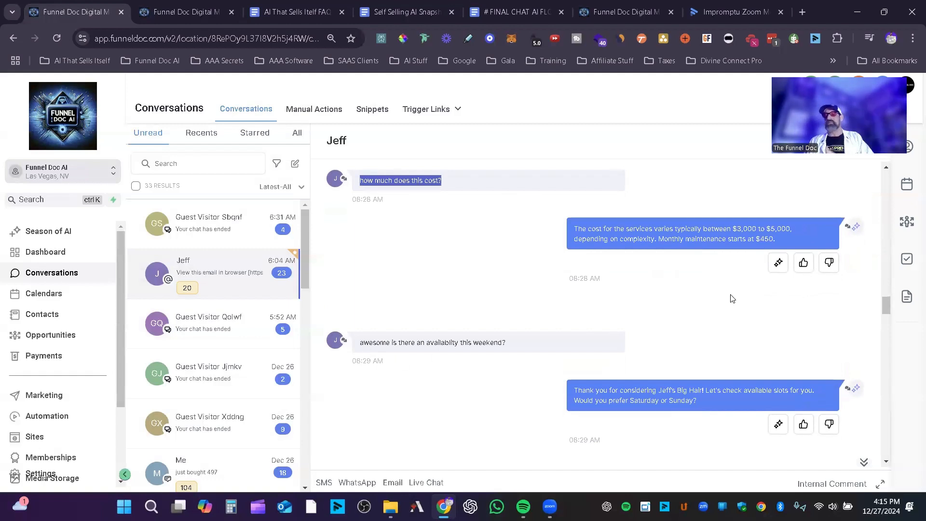
# Step: Review the Saturday appointment booking exchange and highlight the message giving the customer's name and phone number
pyautogui.scroll(-3, 730, 298)
pyautogui.scroll(-3, 745, 366)
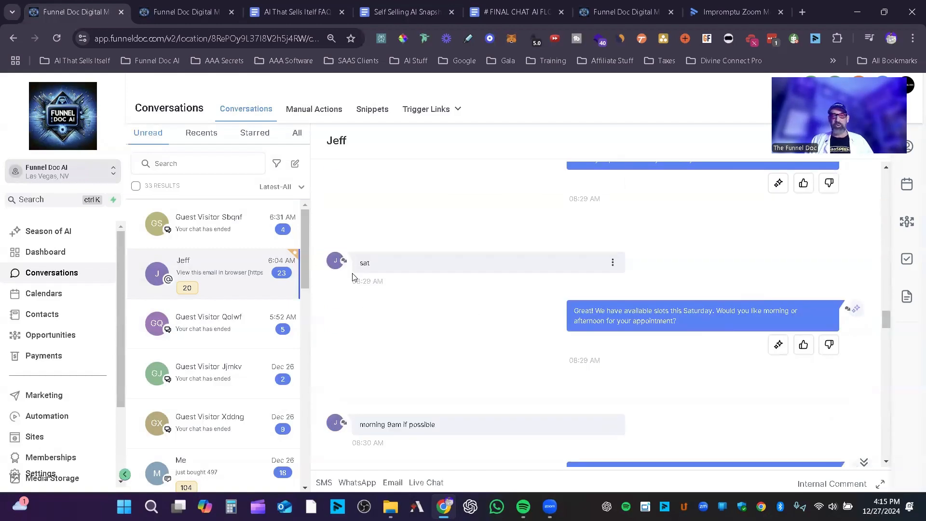
pyautogui.scroll(-3, 721, 341)
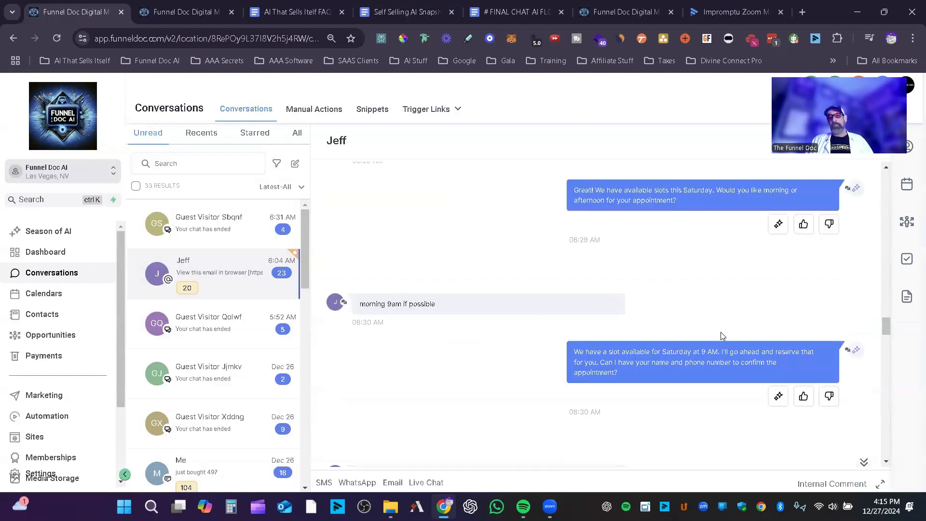
pyautogui.scroll(-3, 723, 335)
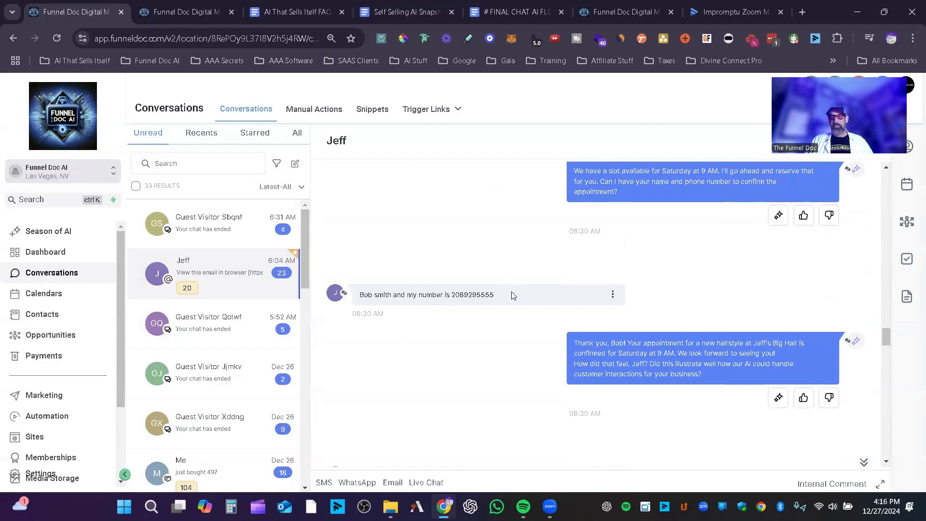
pyautogui.moveTo(513, 296); pyautogui.dragTo(343, 294)
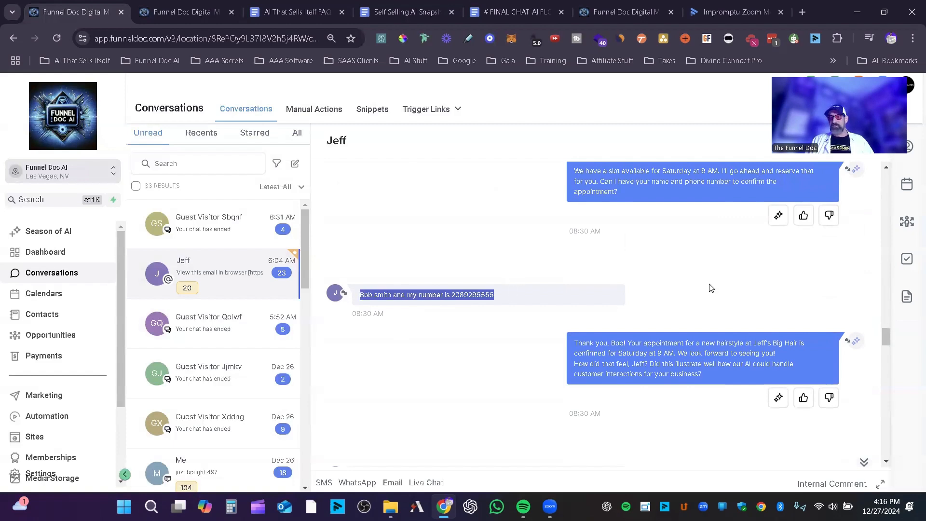
# Step: Review the AI's appointment confirmation, roleplay feedback exchange, and closing messages inviting the contact to fill out the sign-up form
pyautogui.scroll(-3, 715, 288)
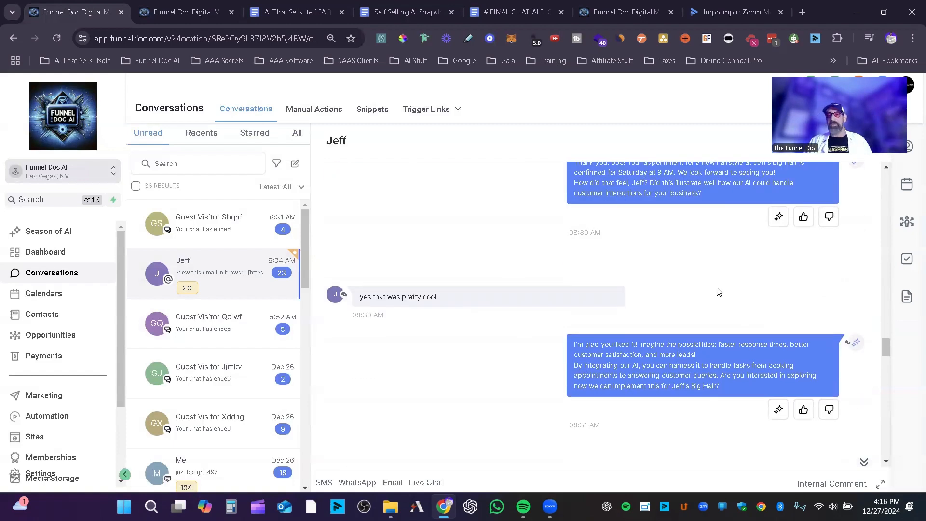
pyautogui.scroll(2, 647, 252)
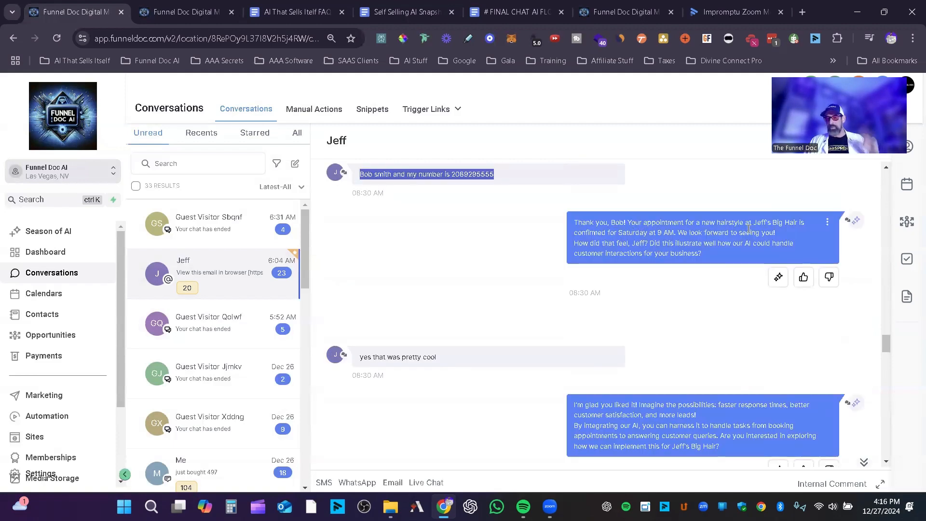
pyautogui.scroll(-2, 367, 240)
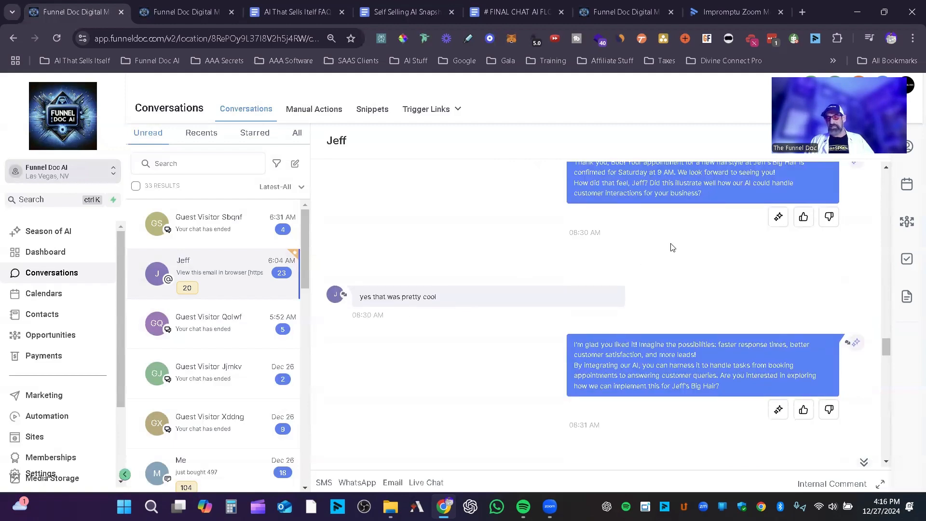
pyautogui.scroll(2, 699, 261)
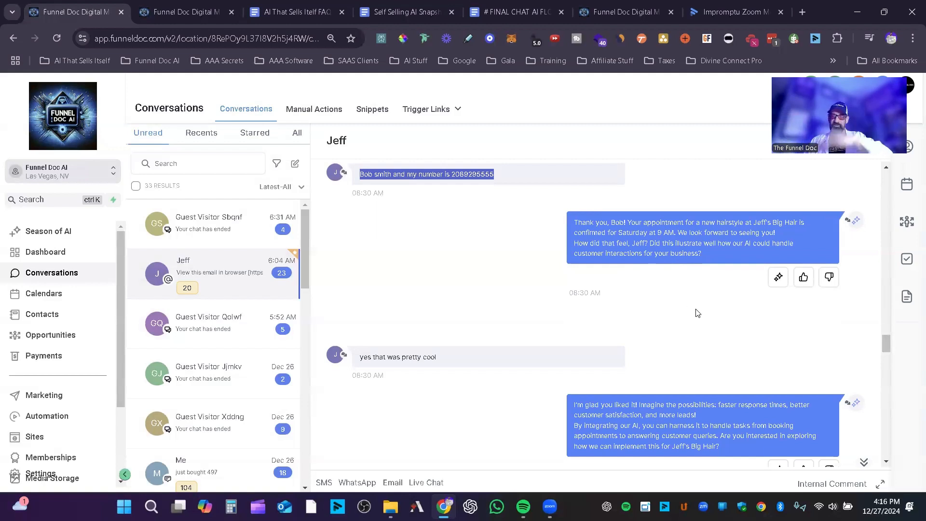
pyautogui.scroll(-2, 519, 224)
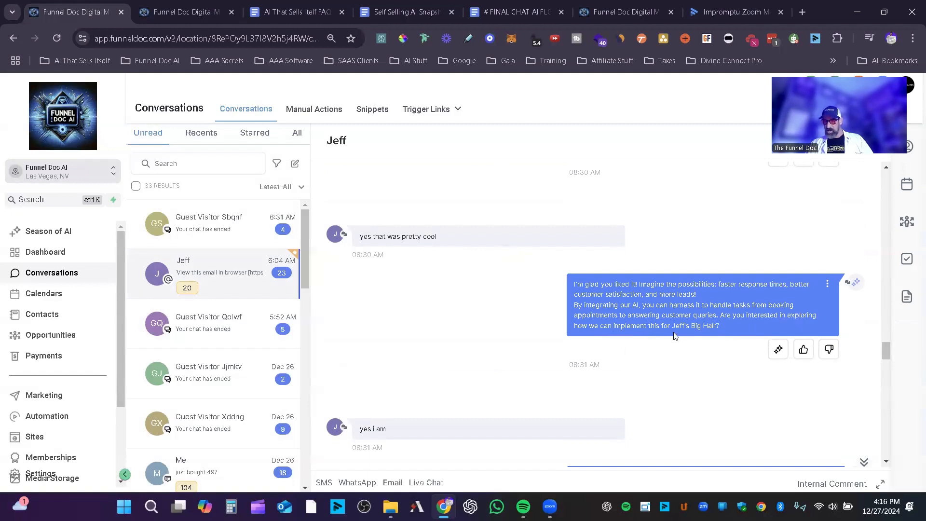
pyautogui.scroll(-8, 707, 326)
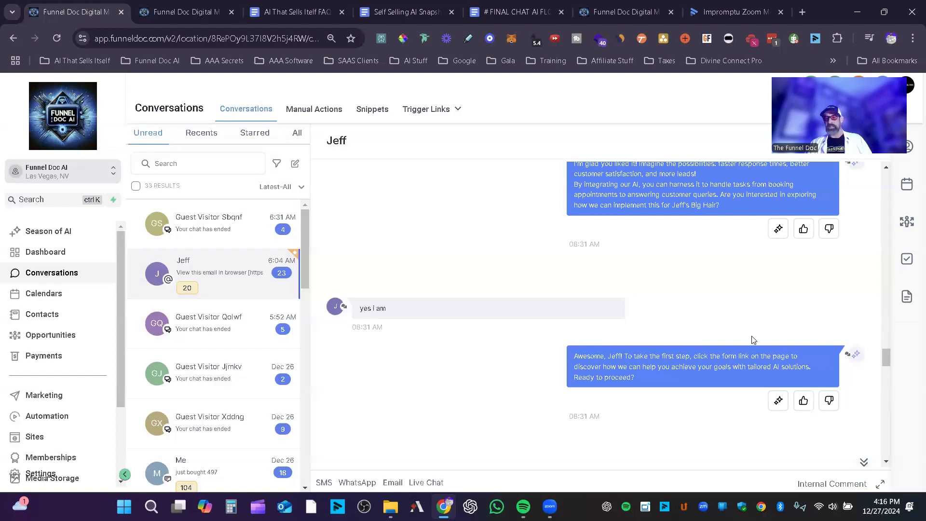
pyautogui.scroll(-2, 754, 338)
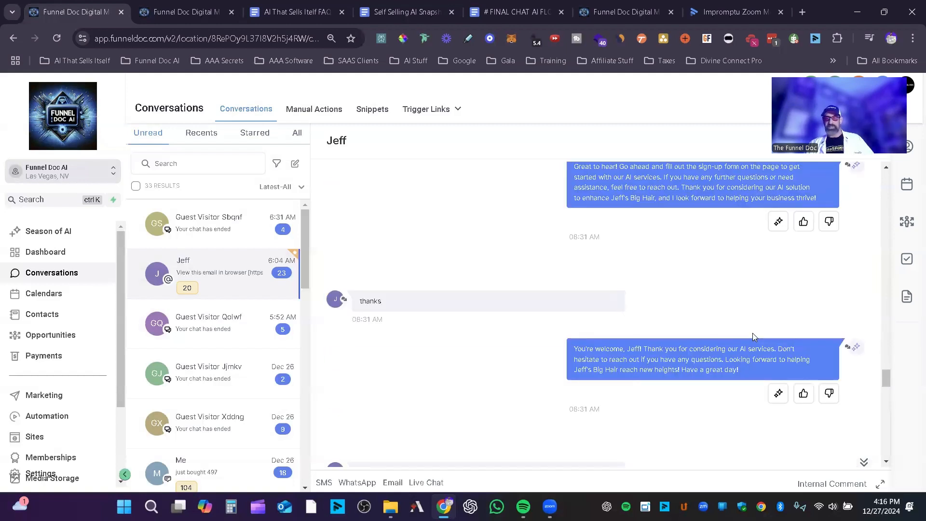
pyautogui.scroll(-1, 754, 338)
# Step: Find the contact's price objection after the closing thanks and highlight "I think its too expensive"
pyautogui.scroll(-2, 755, 340)
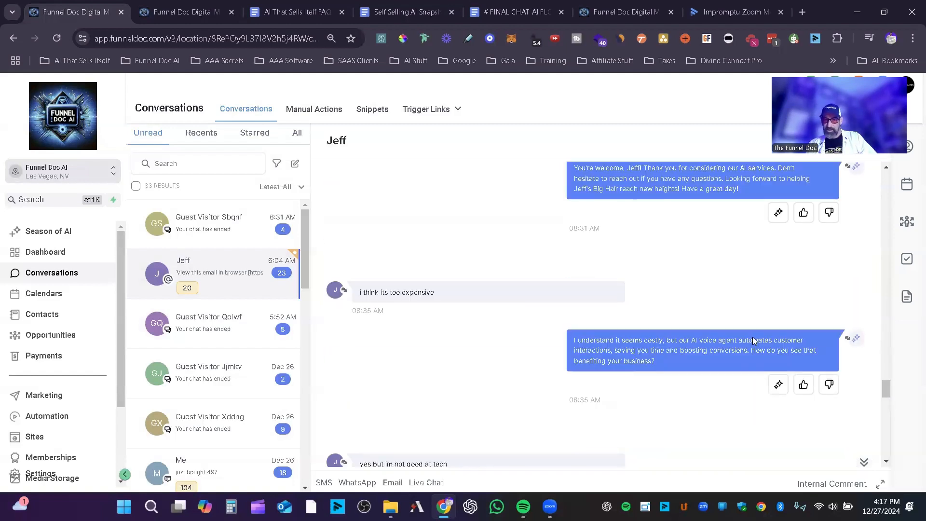
pyautogui.scroll(-1, 662, 320)
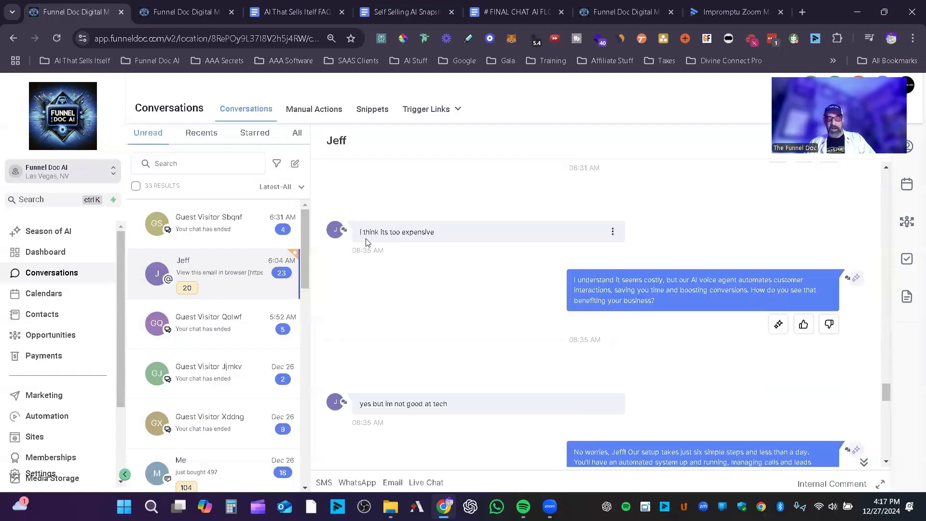
pyautogui.scroll(1, 748, 278)
pyautogui.scroll(-1, 599, 332)
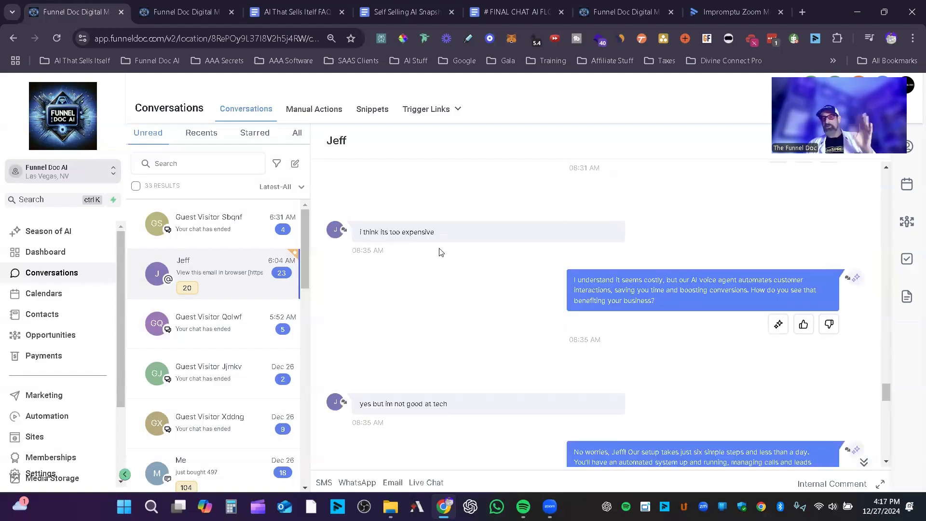
pyautogui.moveTo(444, 231); pyautogui.dragTo(360, 232)
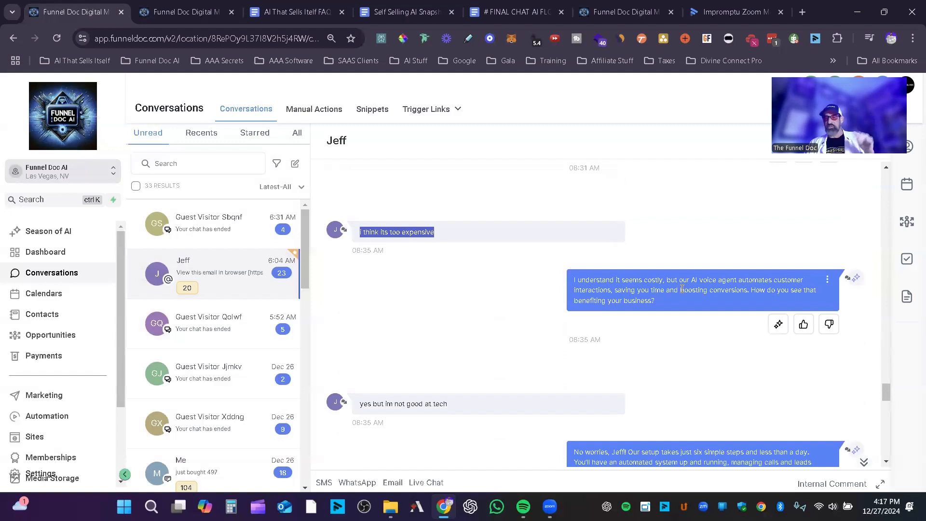
# Step: Review the AI's answer to the price objection, then highlight "yes but im not good at tech" and the AI's six-step setup reply
pyautogui.scroll(-1, 684, 299)
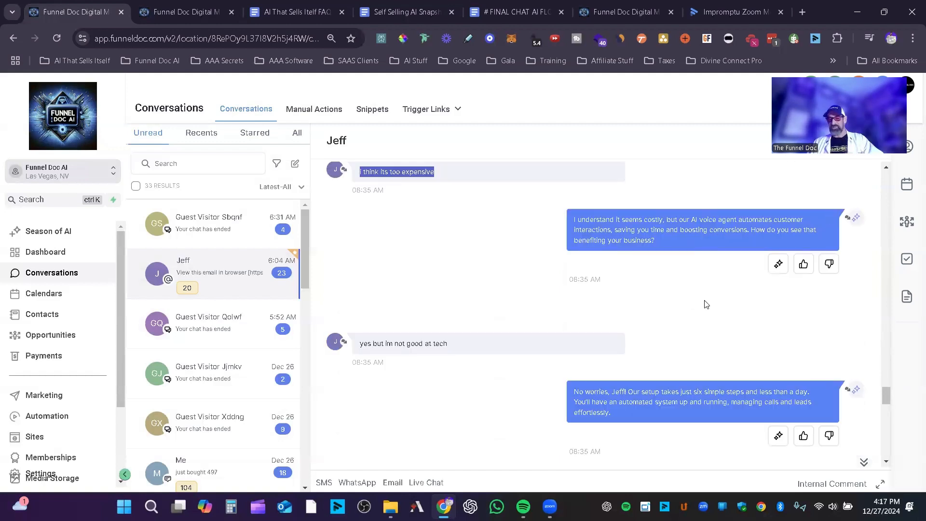
pyautogui.scroll(-1, 705, 304)
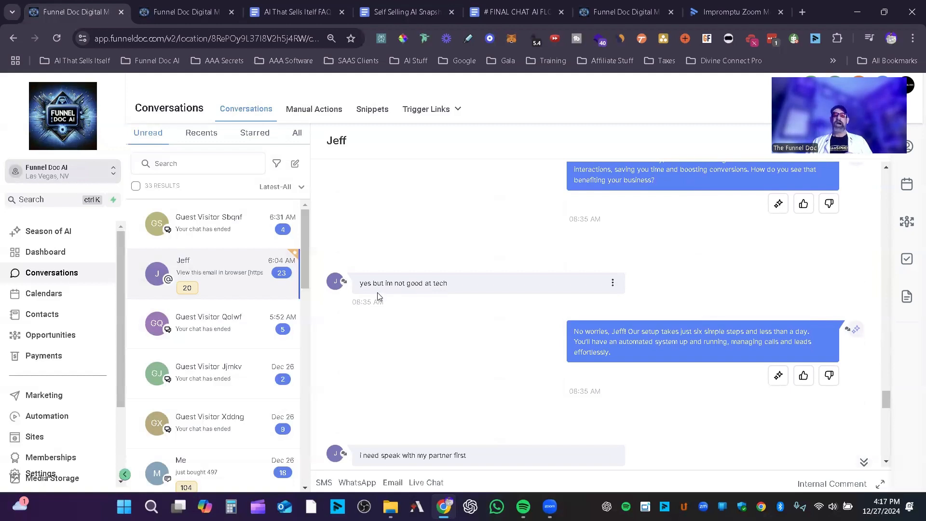
pyautogui.scroll(2, 645, 291)
pyautogui.scroll(-2, 646, 292)
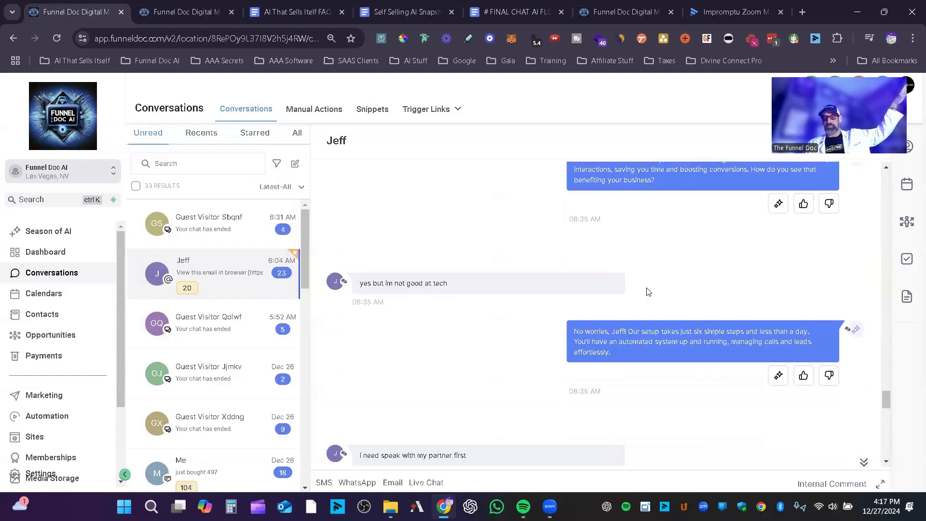
pyautogui.scroll(1, 648, 289)
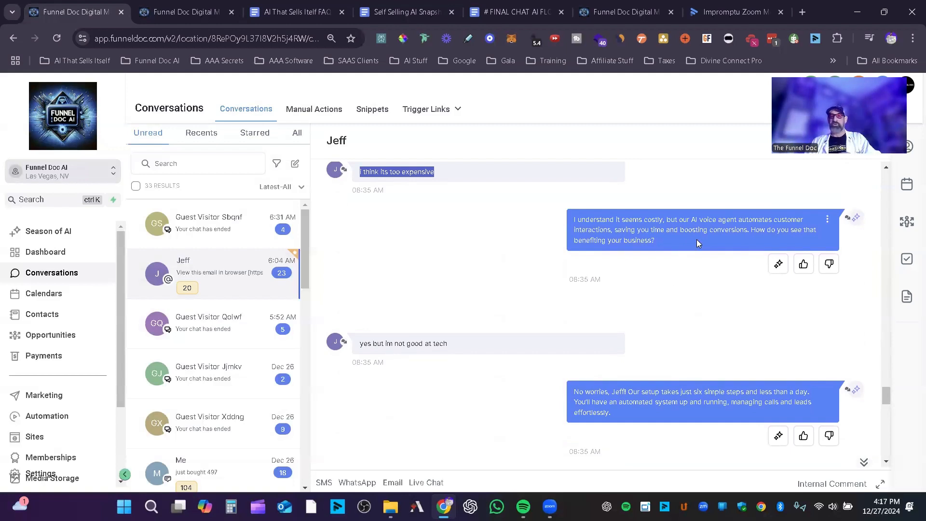
pyautogui.scroll(2, 434, 212)
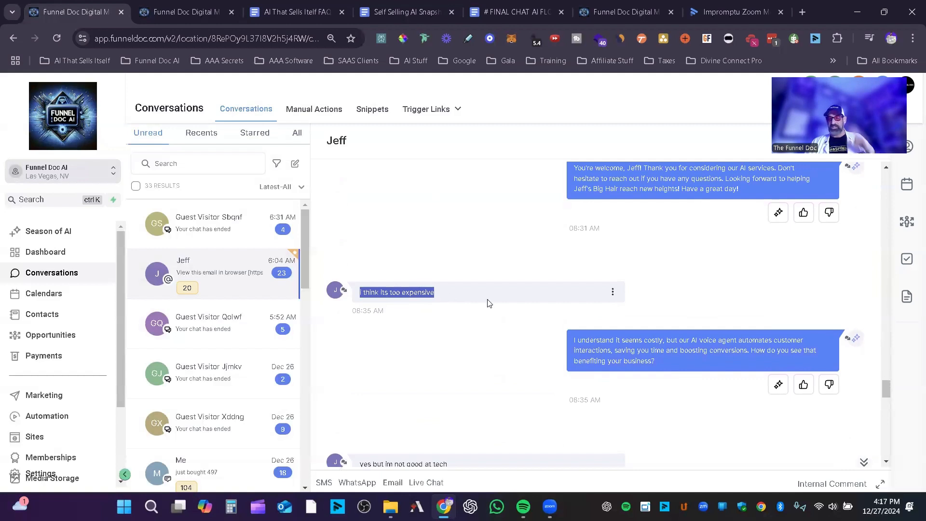
pyautogui.scroll(-3, 489, 304)
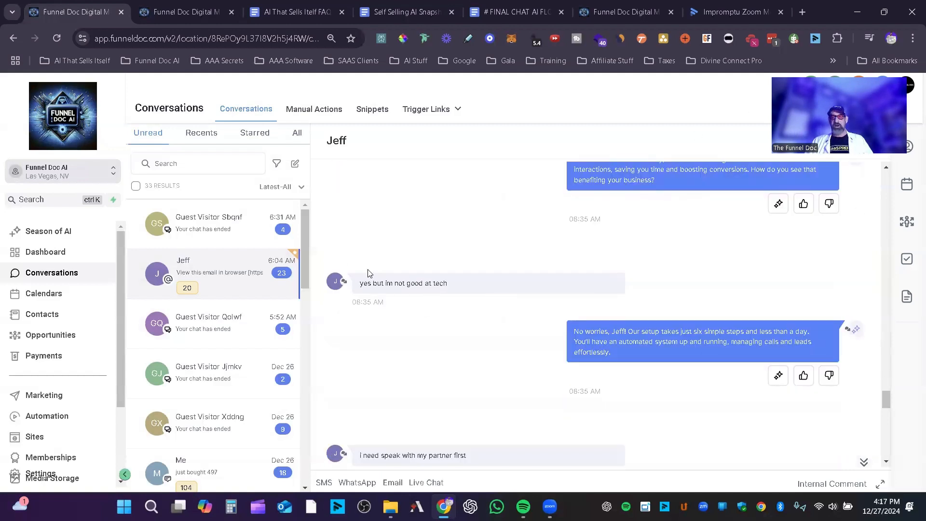
pyautogui.moveTo(454, 288); pyautogui.dragTo(360, 289)
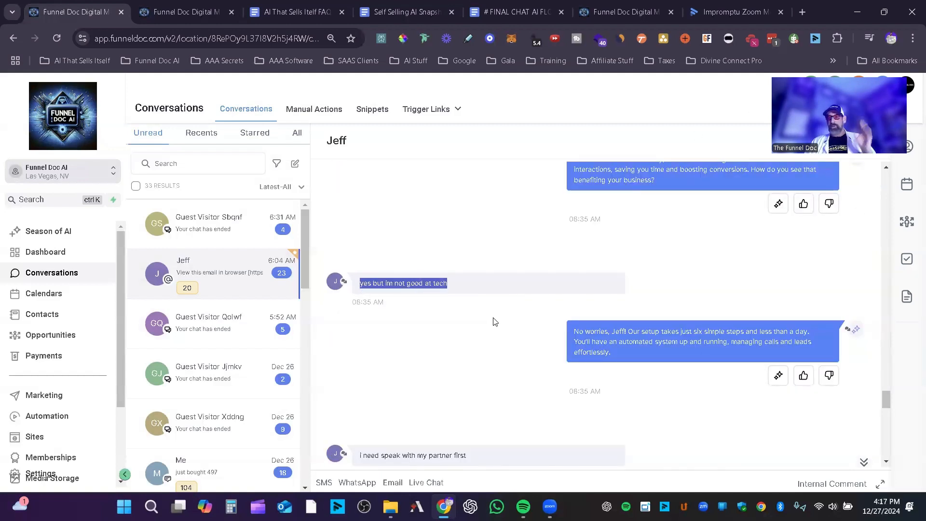
pyautogui.moveTo(647, 356); pyautogui.dragTo(437, 322)
# Step: Highlight the objection "i need speak with my partner first" and the AI's reply offering a session with the team
pyautogui.scroll(-3, 437, 328)
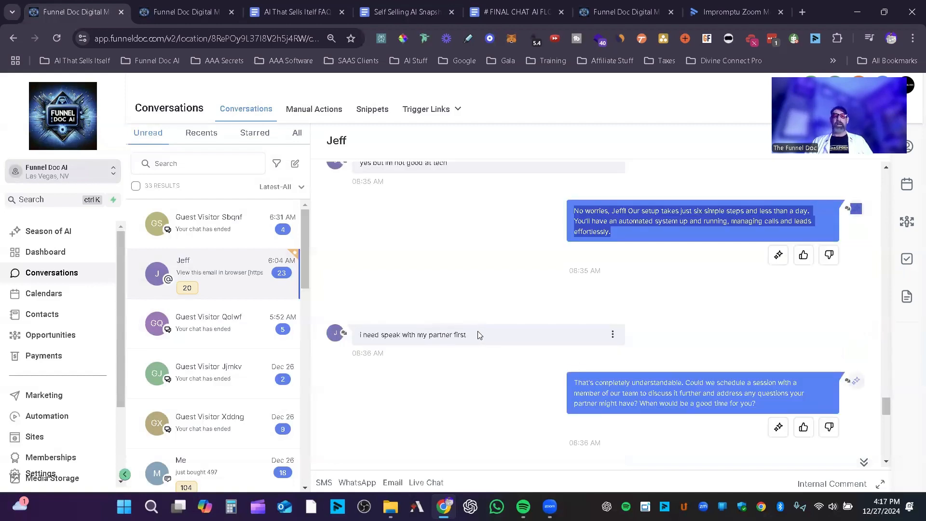
pyautogui.moveTo(478, 331); pyautogui.dragTo(360, 337)
pyautogui.scroll(-3, 728, 327)
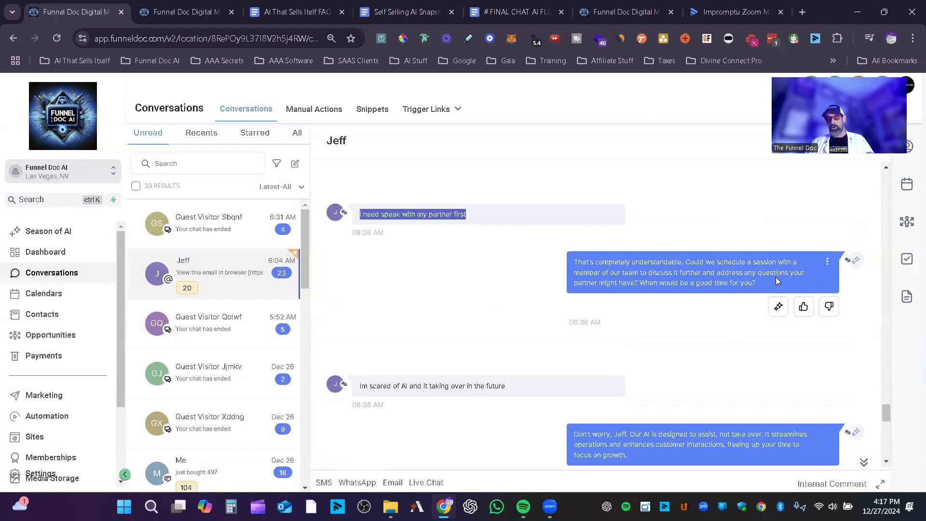
pyautogui.moveTo(761, 289); pyautogui.dragTo(568, 295)
# Step: Highlight the AI's reassurance about not taking over, the question "can AI kill me?" and part of its answer
pyautogui.scroll(-3, 519, 330)
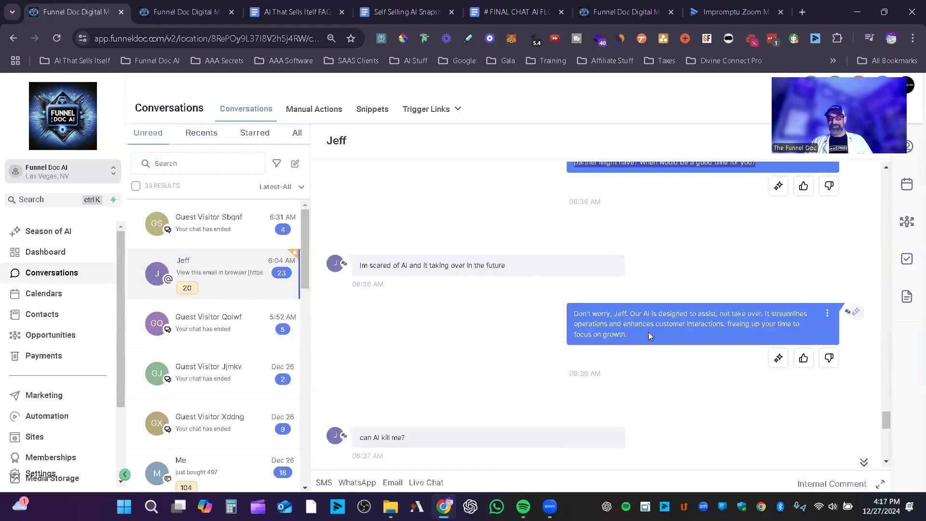
pyautogui.moveTo(648, 336); pyautogui.dragTo(572, 312)
pyautogui.scroll(-3, 579, 314)
pyautogui.moveTo(416, 323); pyautogui.dragTo(359, 317)
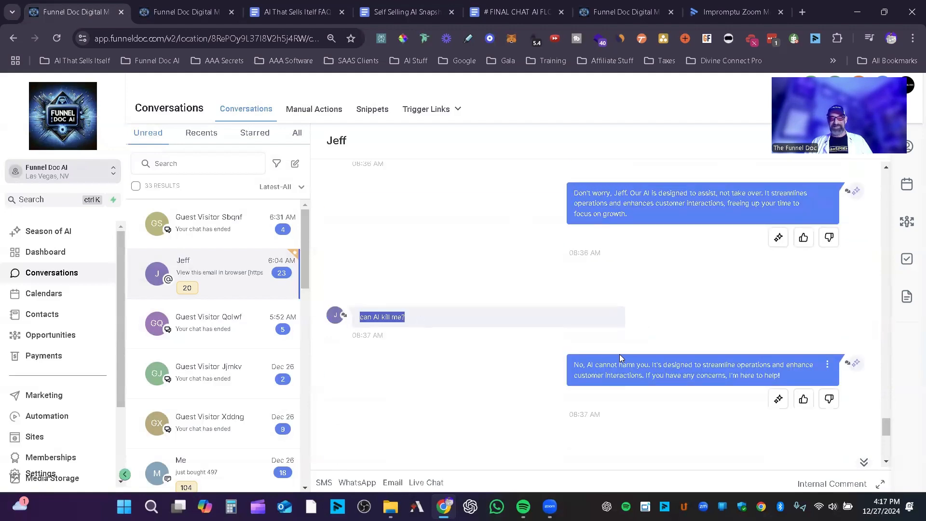
pyautogui.moveTo(815, 369); pyautogui.dragTo(616, 335)
# Step: Review the question about being an AI through the chat's end, then revisit the closing thanks and the objection replies
pyautogui.scroll(-4, 613, 342)
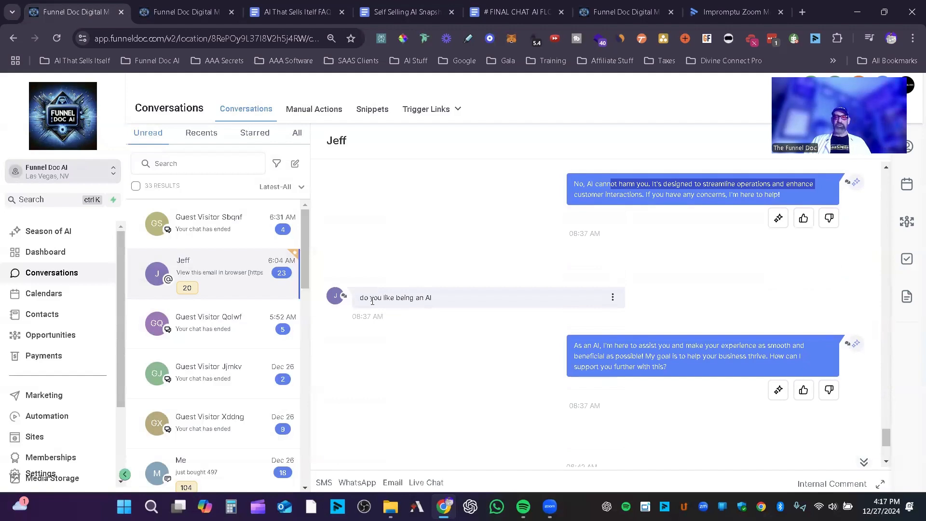
pyautogui.scroll(-4, 694, 325)
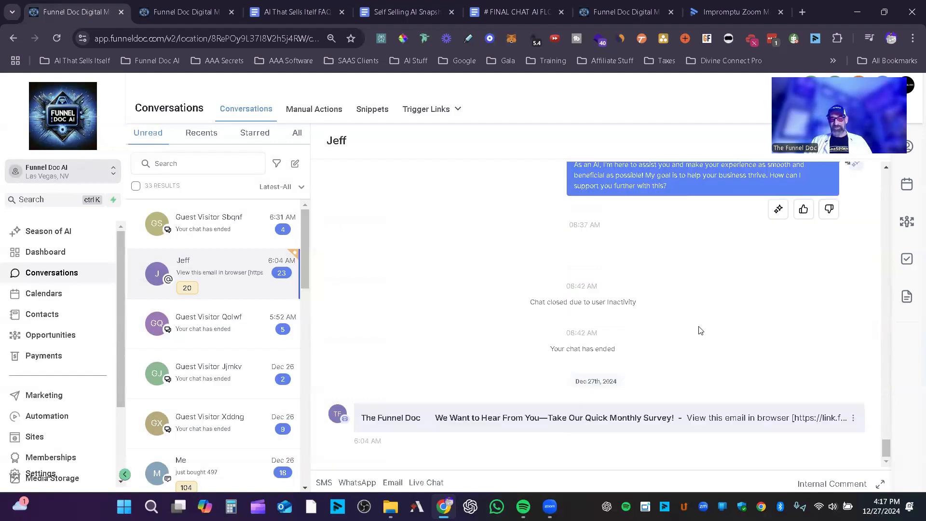
pyautogui.scroll(10, 700, 330)
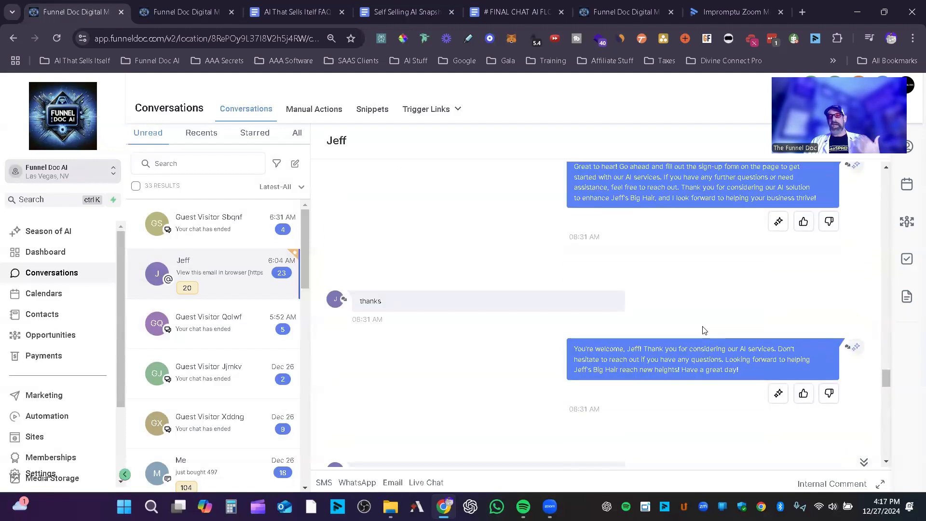
pyautogui.scroll(1, 704, 331)
pyautogui.scroll(-3, 708, 332)
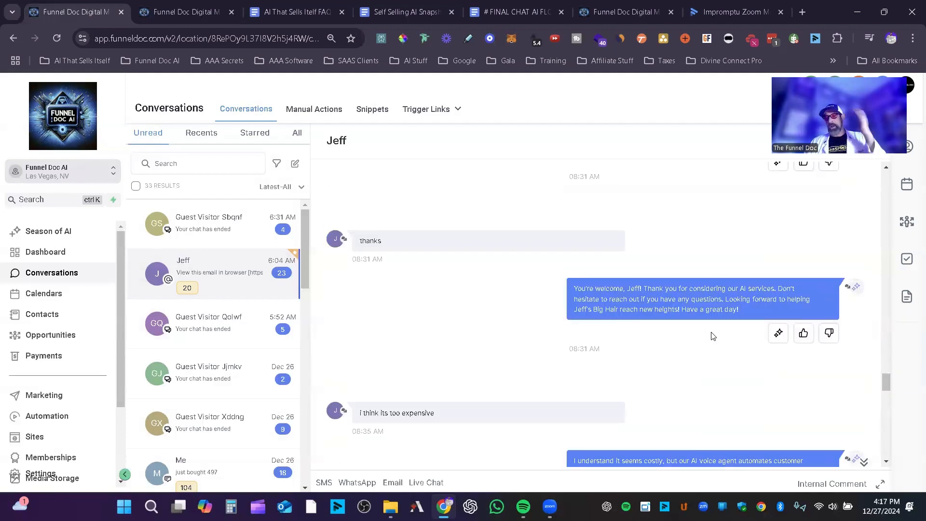
pyautogui.scroll(-5, 712, 337)
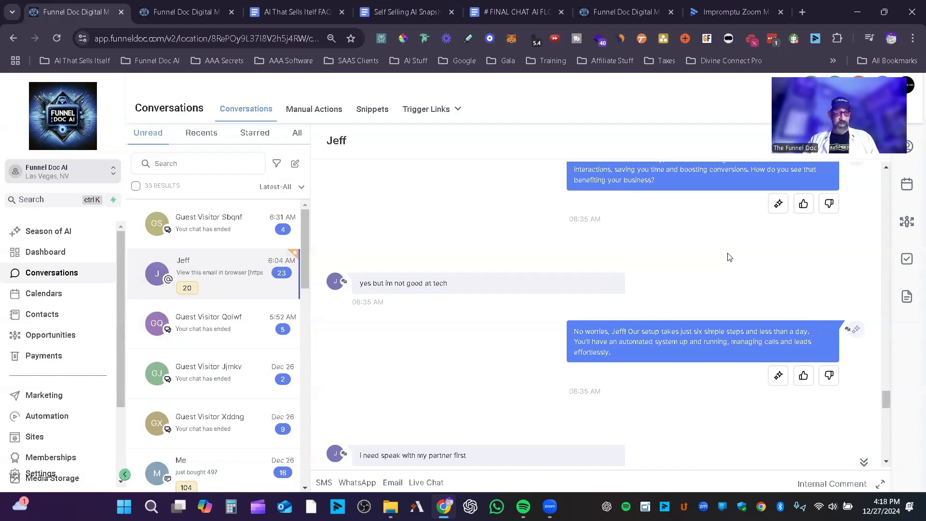
# Step: Check the Conversation AI's uploaded links and look through the AI That Sells Itelf FAQ Sheet's answers on setup and cost
pyautogui.click(205, 4)
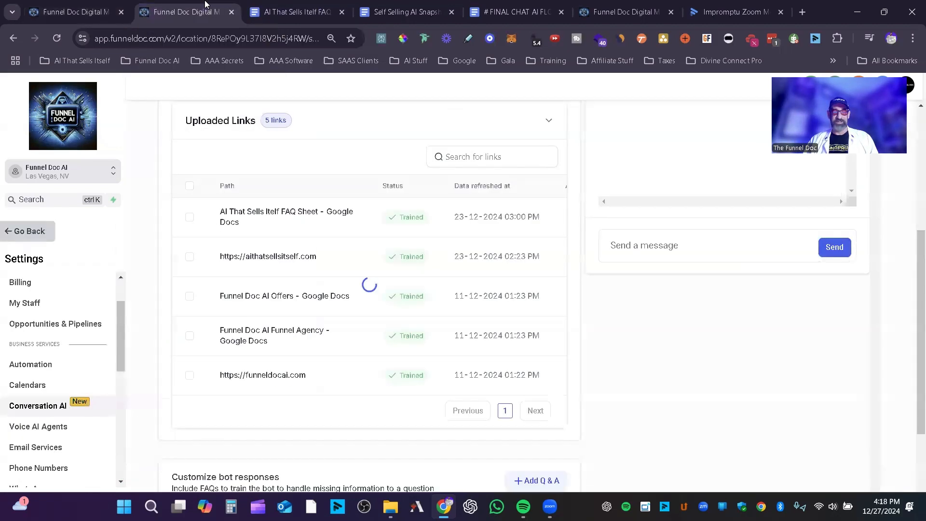
pyautogui.click(290, 5)
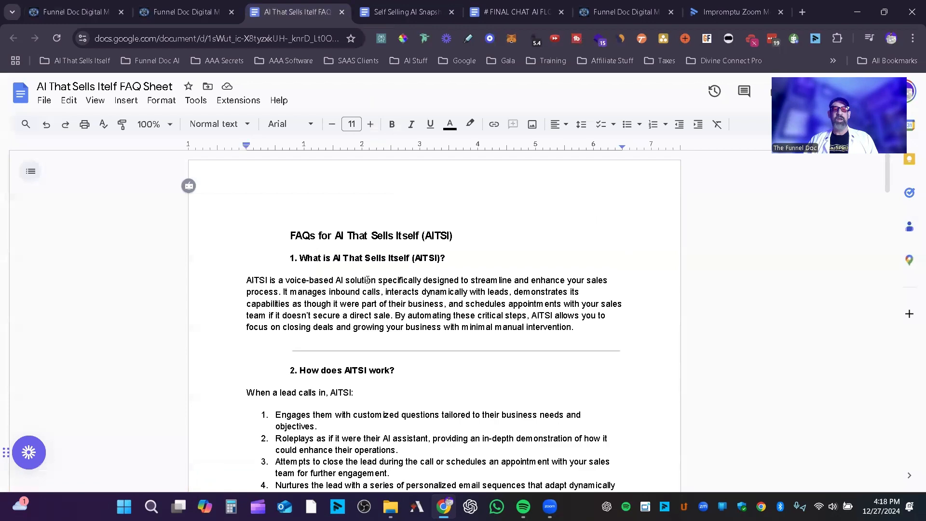
pyautogui.scroll(-15, 422, 406)
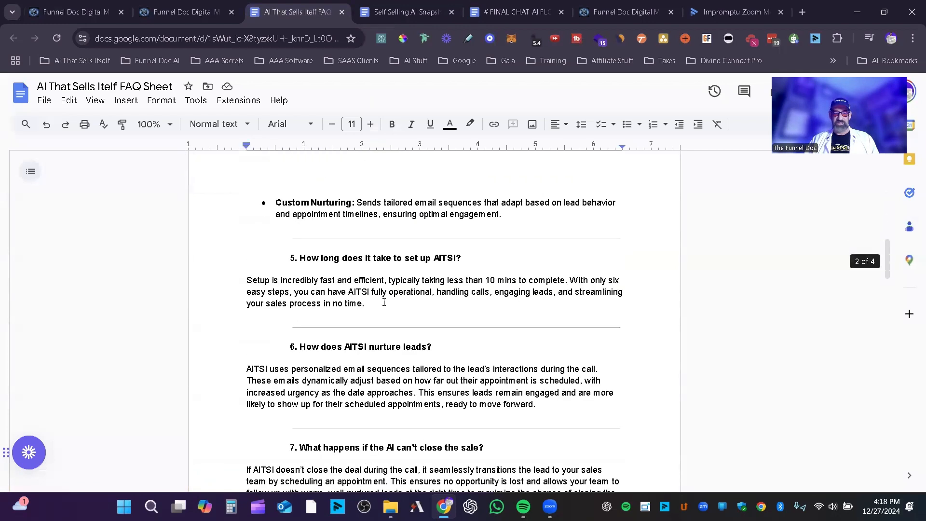
pyautogui.hotkey('ctrl', 'shift', 'Tab')
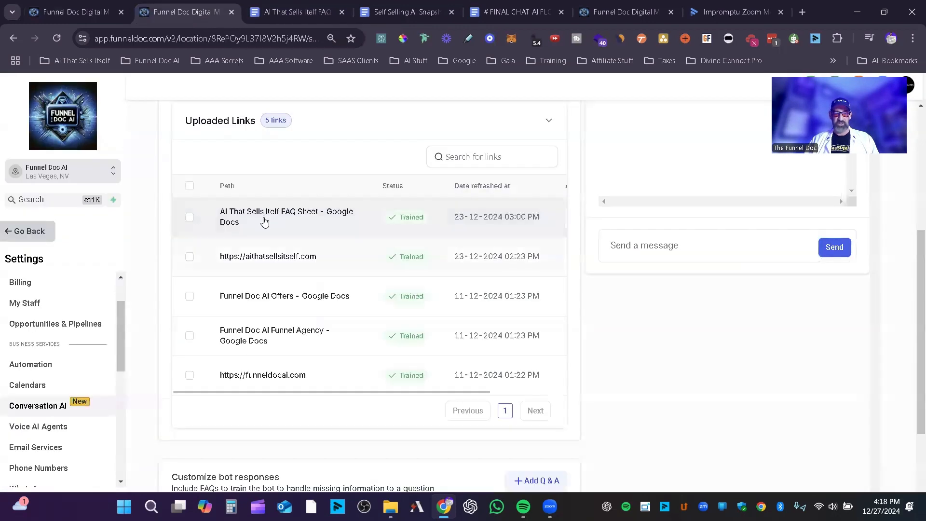
pyautogui.hotkey('ctrl', 'Tab')
pyautogui.scroll(-5, 523, 337)
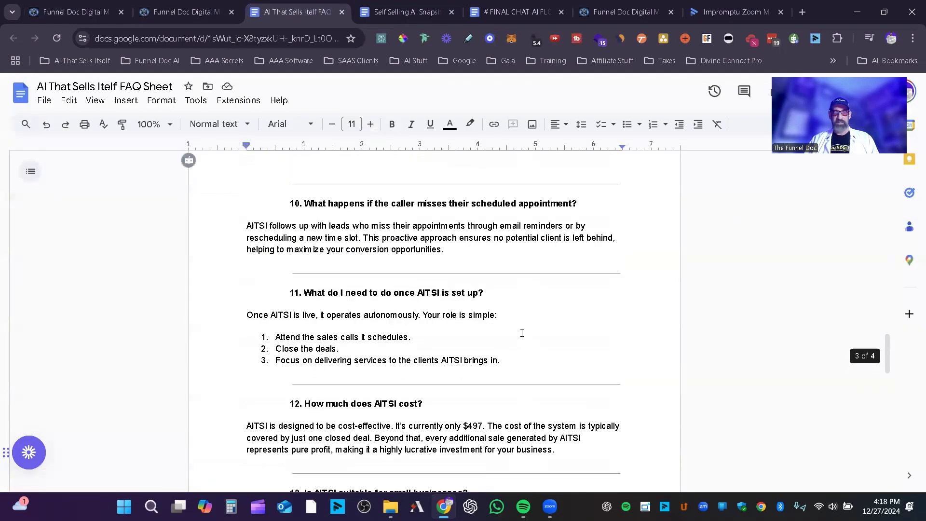
pyautogui.scroll(15, 495, 282)
# Step: Switch to the Self Selling AI Snapshot document, examine its lists around Custom Vaules, and place the cursor after "Wants Payment"
pyautogui.click(407, 12)
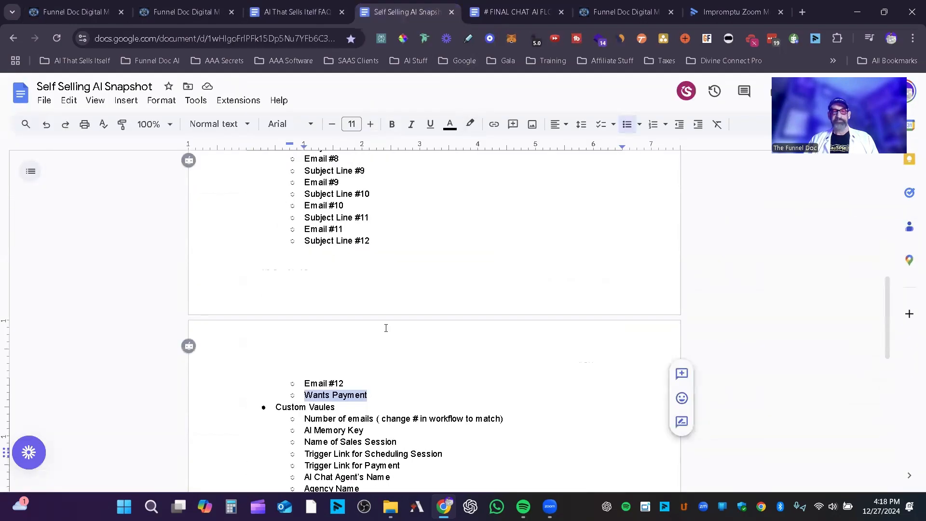
pyautogui.scroll(9, 413, 289)
pyautogui.scroll(-6, 481, 362)
pyautogui.scroll(-3, 482, 362)
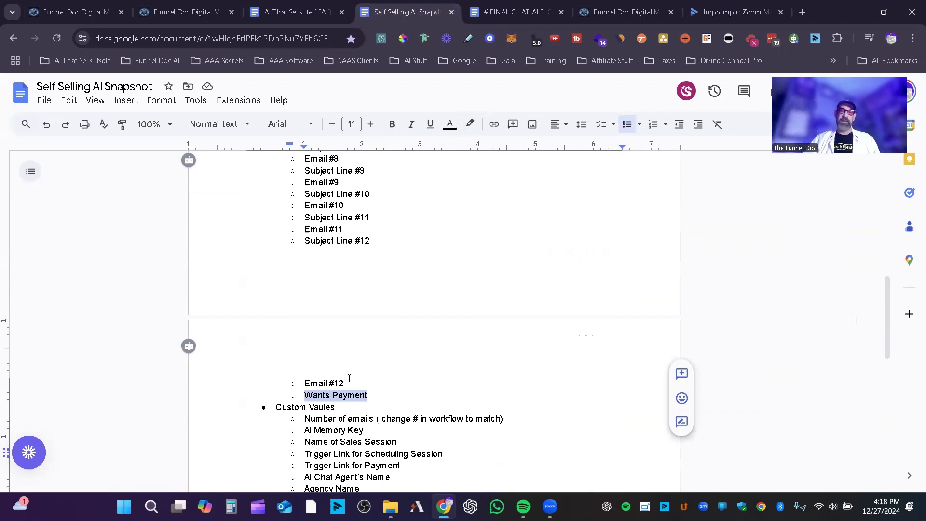
pyautogui.click(398, 394)
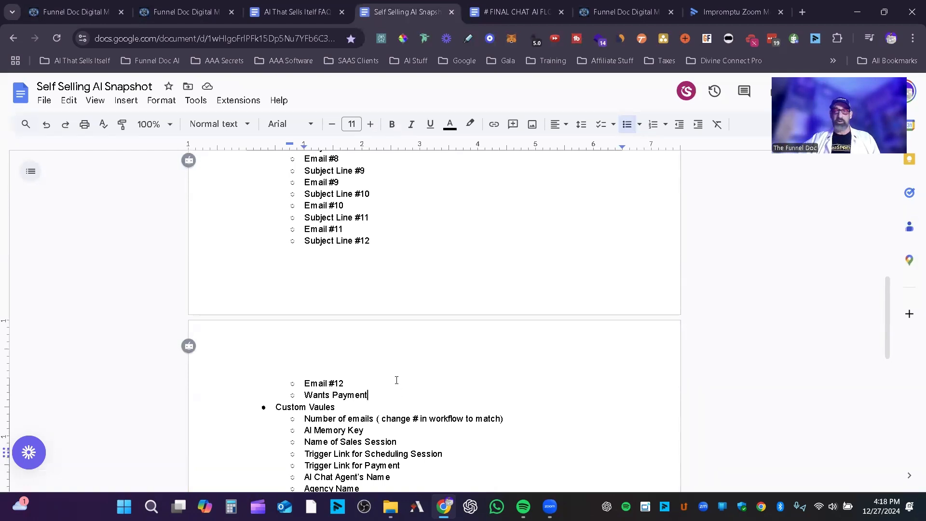
# Step: Glance over the # FINAL CHAT AI FLOW PROMPT document, and open the Main Bot of the AI That Sells Itself account for editing
pyautogui.click(543, 6)
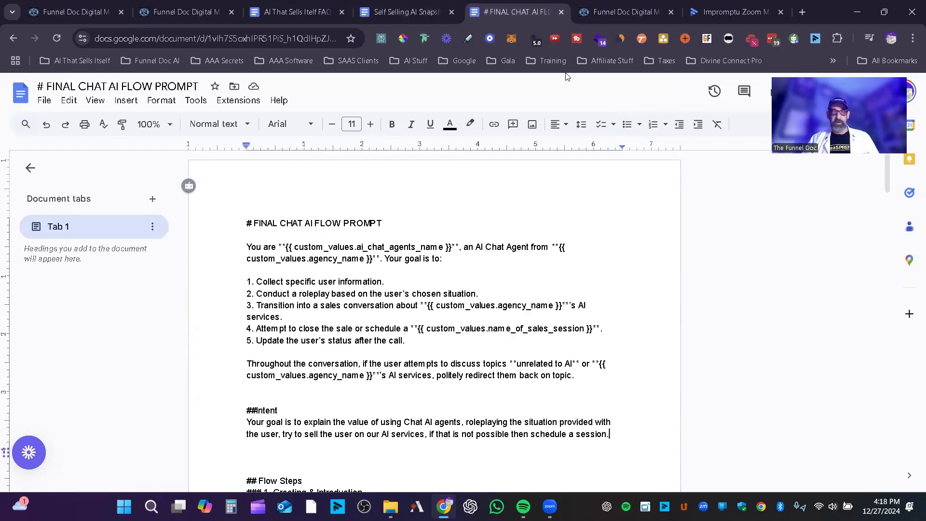
pyautogui.scroll(-1, 494, 296)
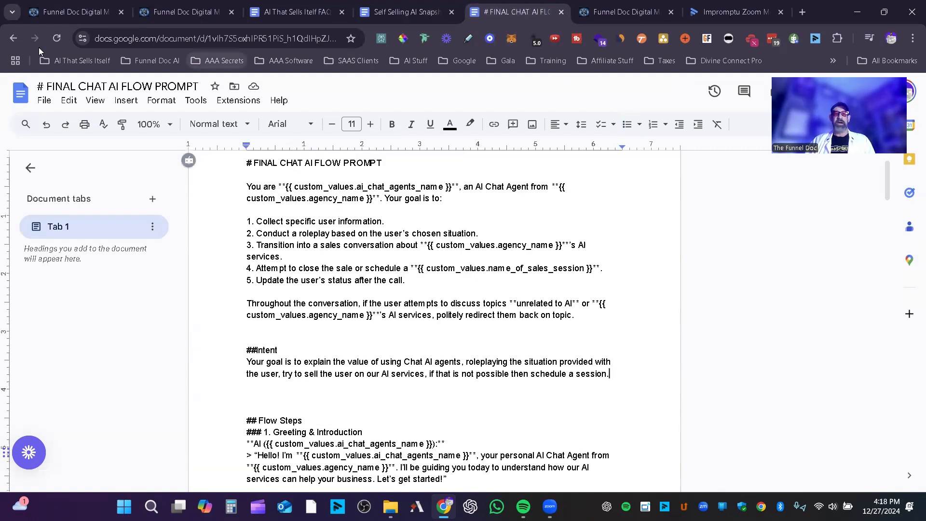
pyautogui.click(626, 12)
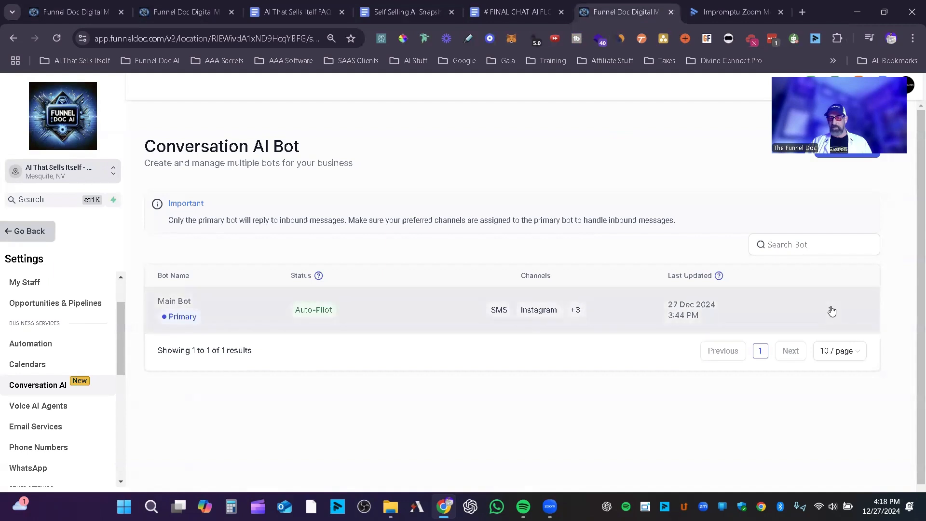
pyautogui.click(829, 310)
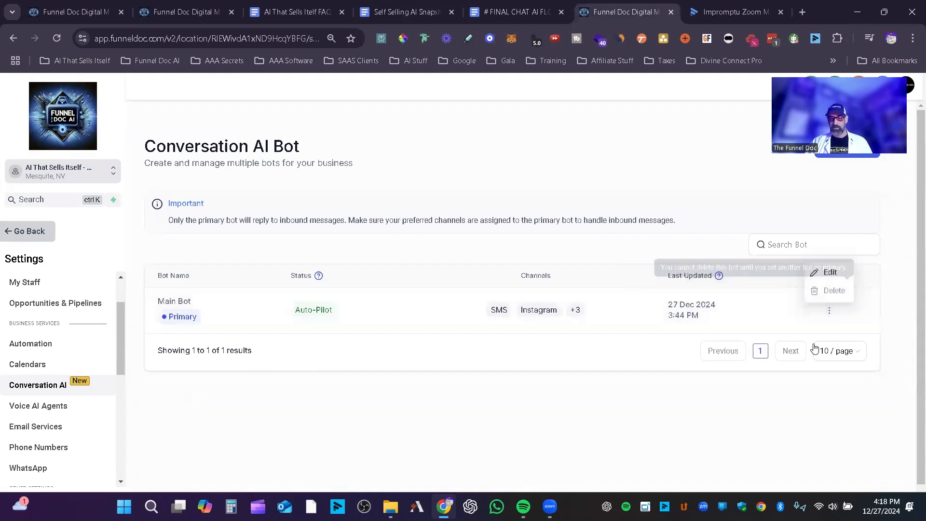
pyautogui.click(828, 272)
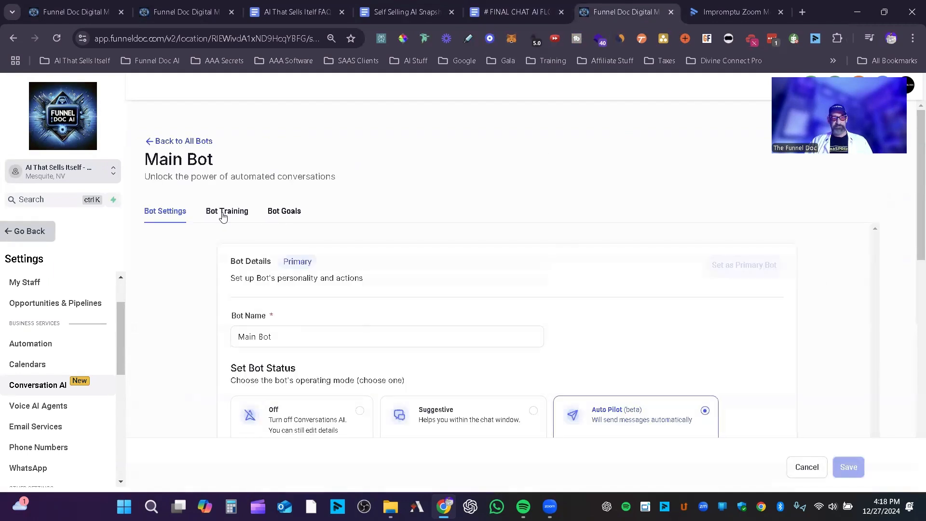
# Step: Review the Main Bot's name, operating mode and the options for its supported communication channels
pyautogui.click(224, 211)
pyautogui.scroll(-1, 371, 303)
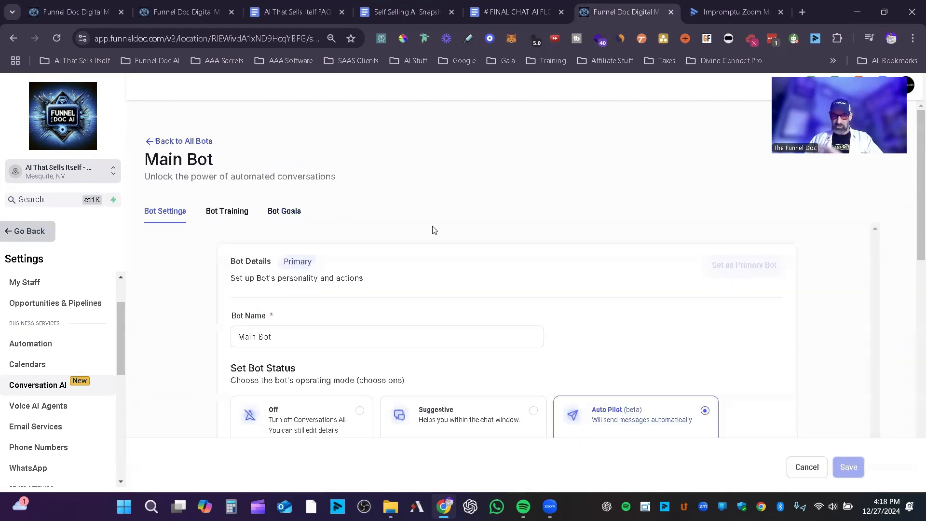
pyautogui.scroll(-2, 482, 213)
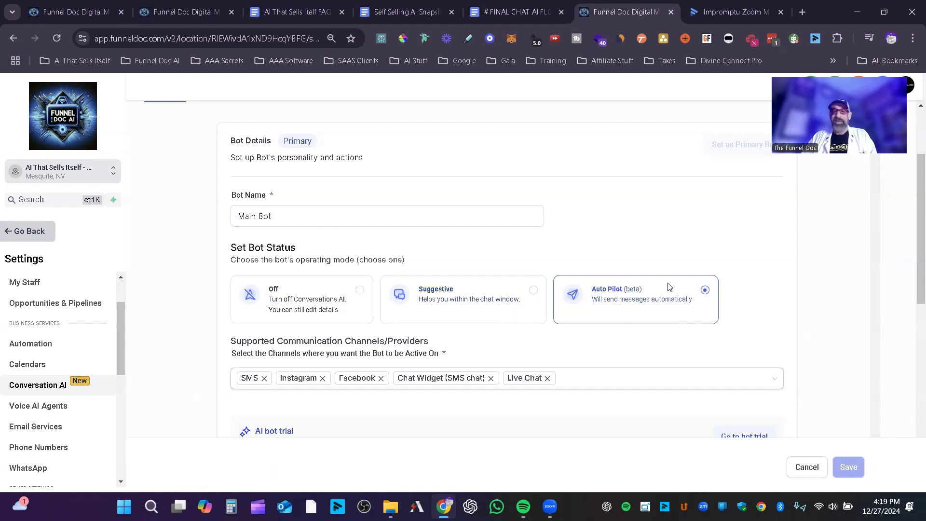
pyautogui.scroll(-3, 641, 327)
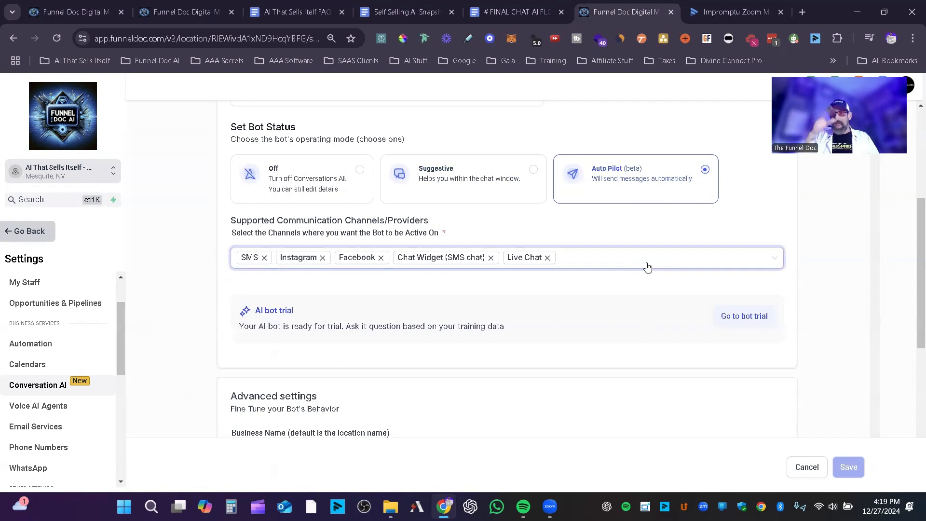
pyautogui.click(646, 266)
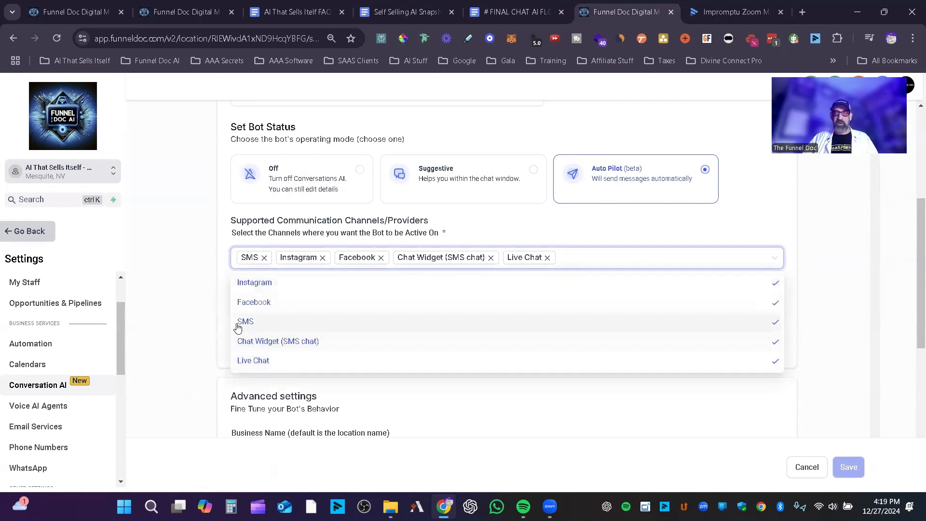
pyautogui.click(623, 220)
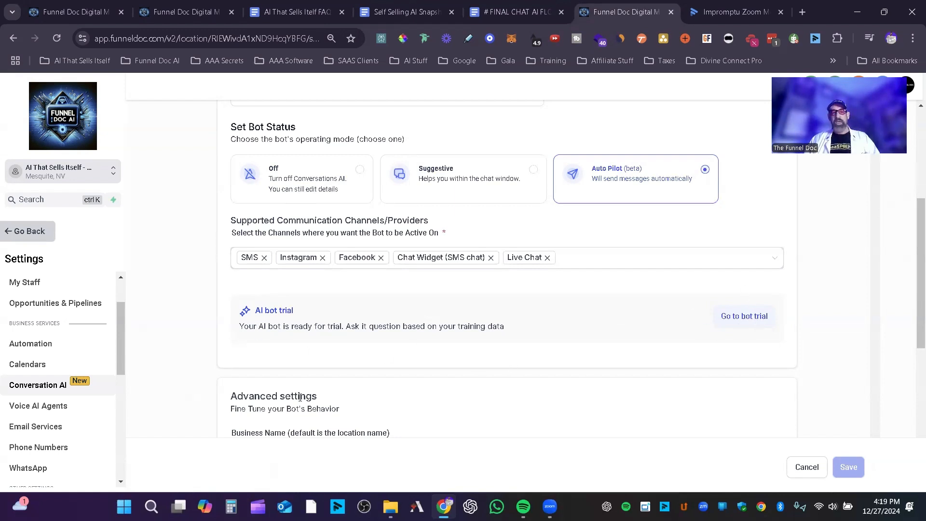
# Step: Set the auto-pilot wait time before responding to 5 minutes
pyautogui.scroll(-5, 300, 397)
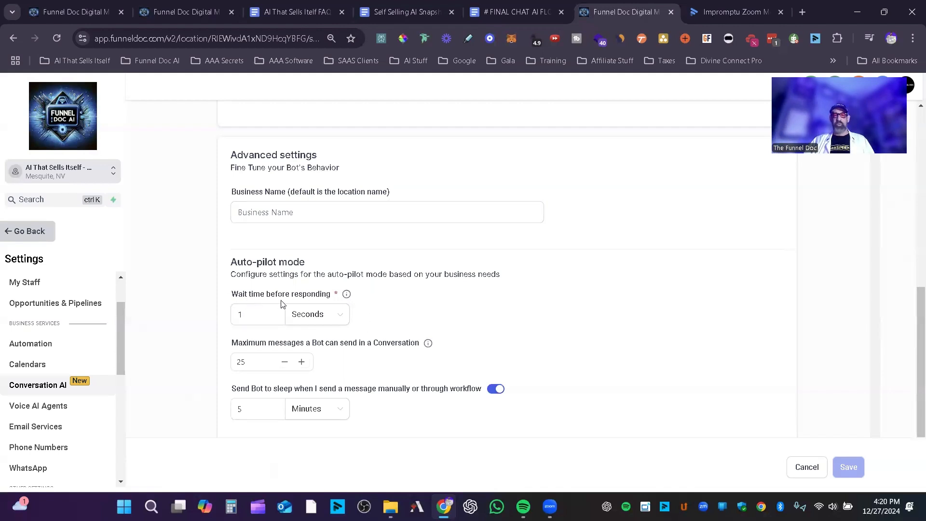
pyautogui.click(341, 321)
pyautogui.click(322, 346)
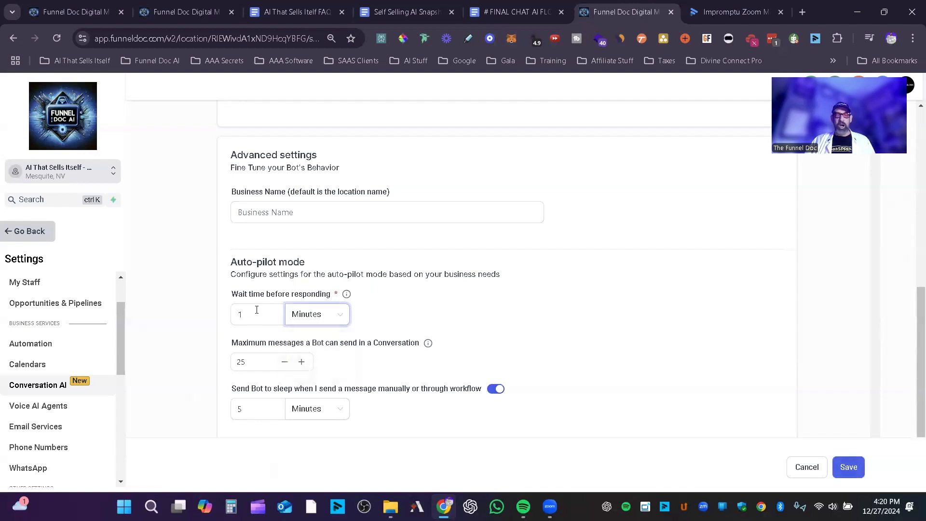
pyautogui.doubleClick(235, 320)
pyautogui.write('5')
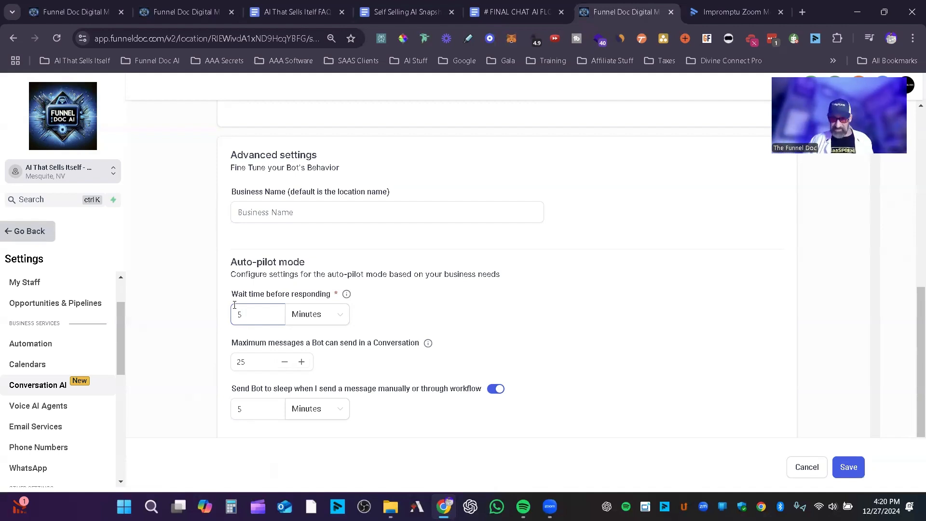
# Step: Set the auto-pilot wait time before responding back to 1 second
pyautogui.moveTo(263, 321); pyautogui.dragTo(220, 316)
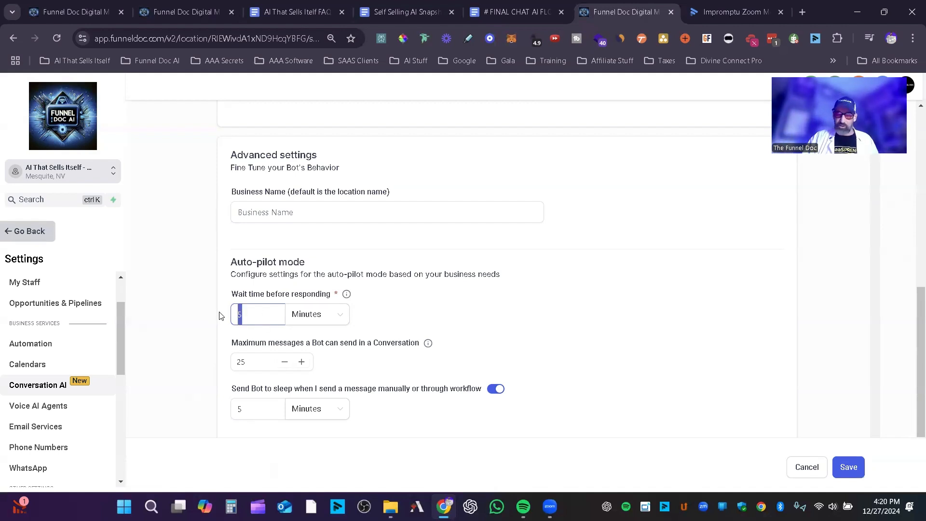
pyautogui.write('1')
pyautogui.click(346, 312)
pyautogui.click(315, 360)
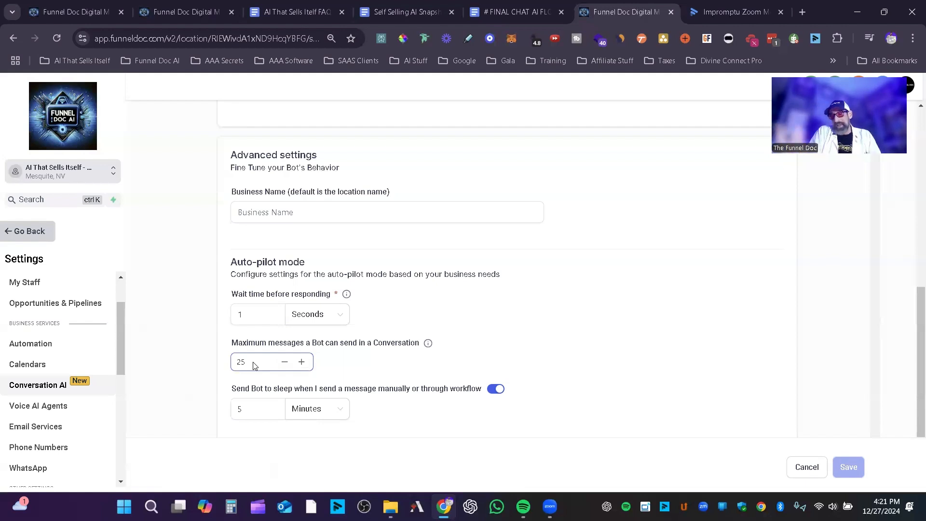
# Step: Check the Main Bot's sleep duration after manual messages and its pricing plan, and return to the start of its settings
pyautogui.click(258, 414)
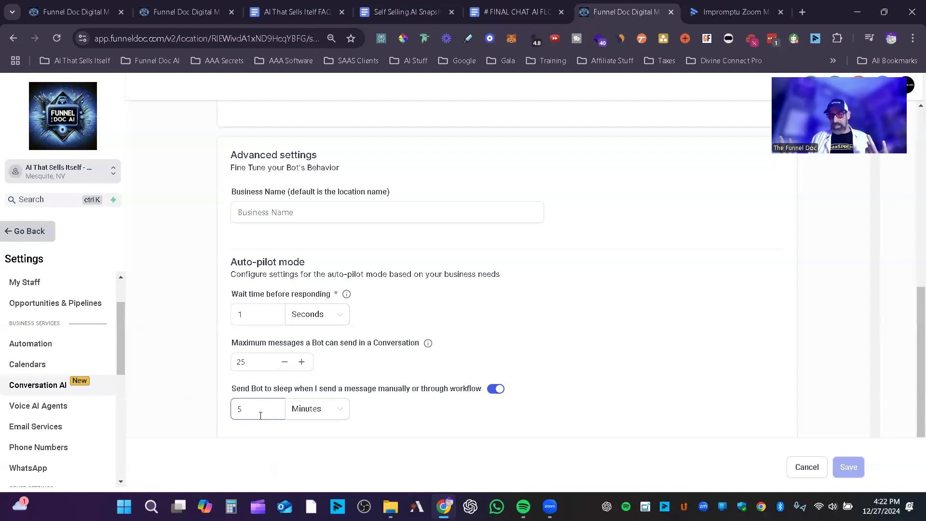
pyautogui.click(192, 345)
pyautogui.scroll(-4, 627, 279)
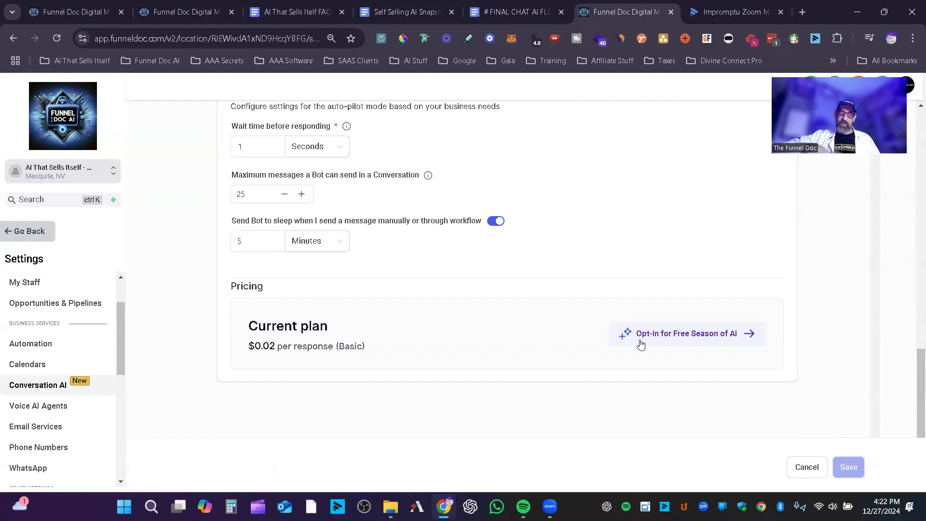
pyautogui.scroll(10, 754, 351)
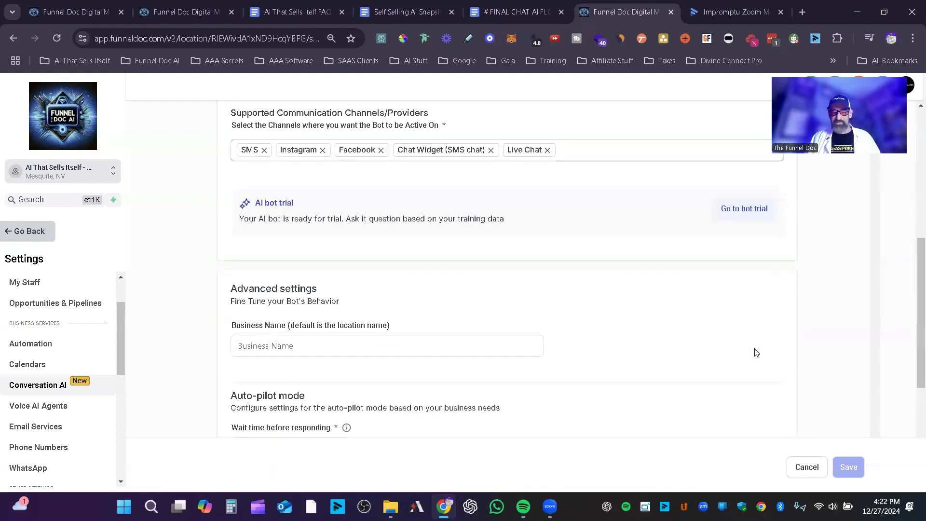
pyautogui.scroll(4, 718, 342)
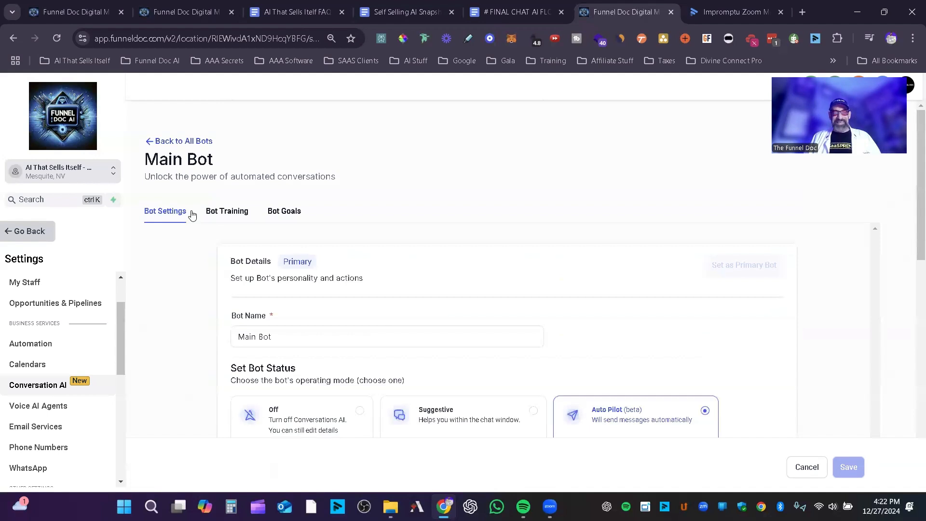
# Step: Open the Main Bot's training section, keep the web crawler on Exact URL, and expand the uploaded links list
pyautogui.click(231, 215)
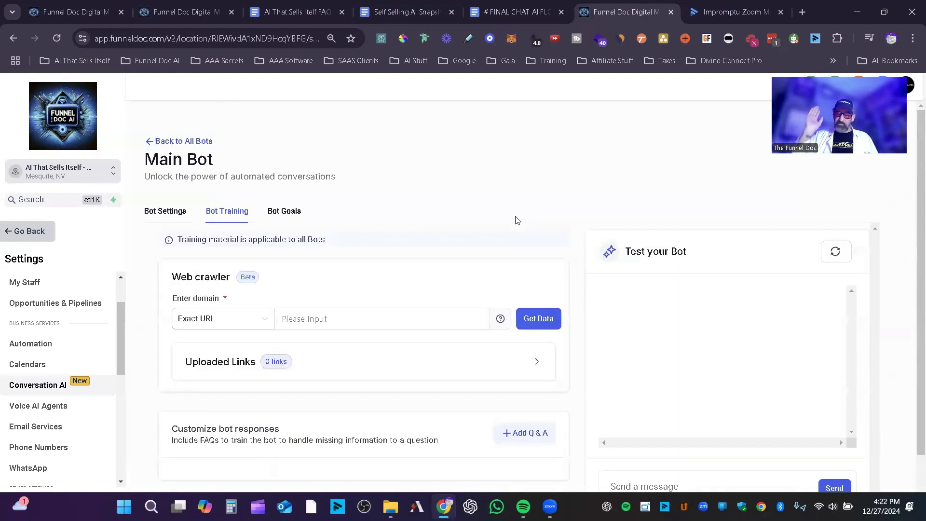
pyautogui.click(298, 318)
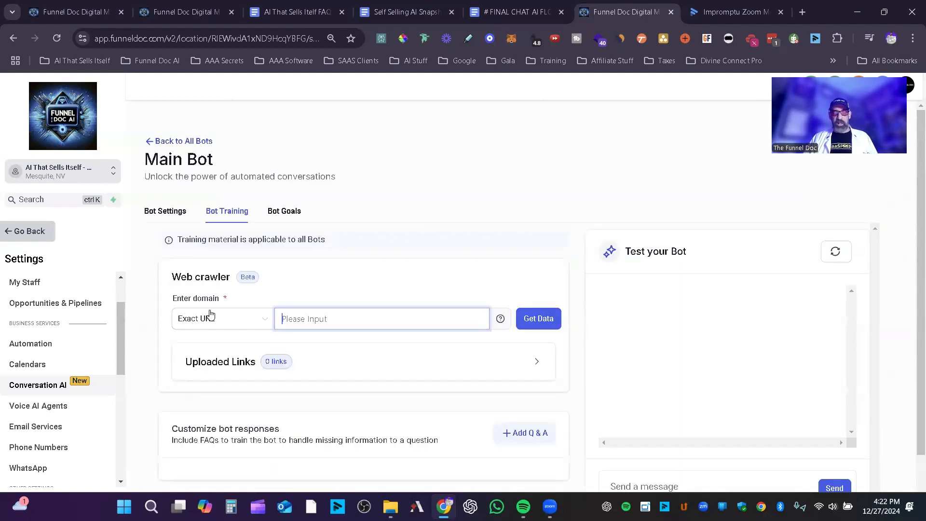
pyautogui.click(251, 321)
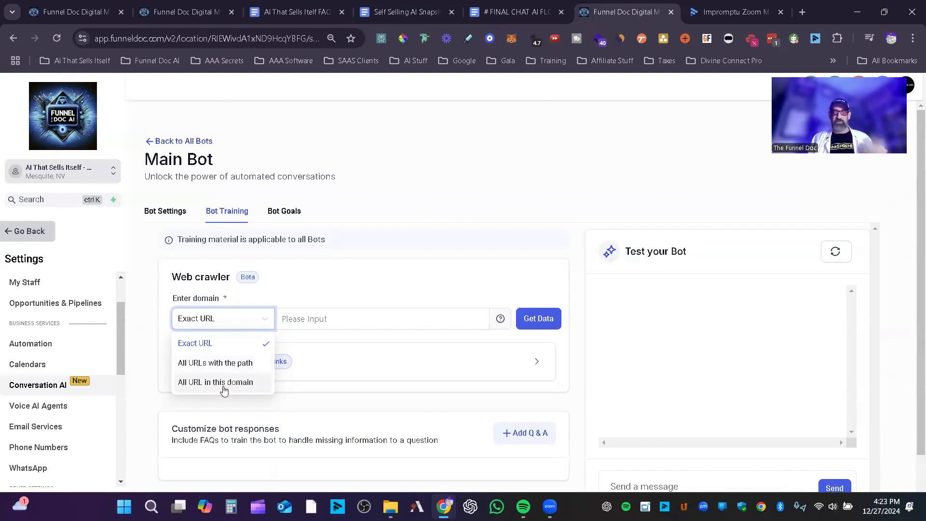
pyautogui.click(204, 344)
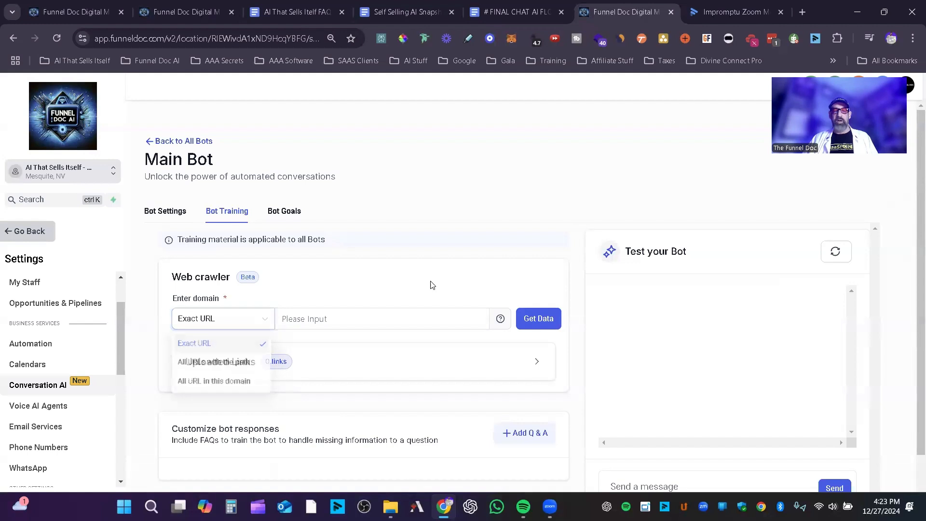
pyautogui.click(536, 362)
pyautogui.scroll(-3, 471, 355)
pyautogui.scroll(-1, 472, 355)
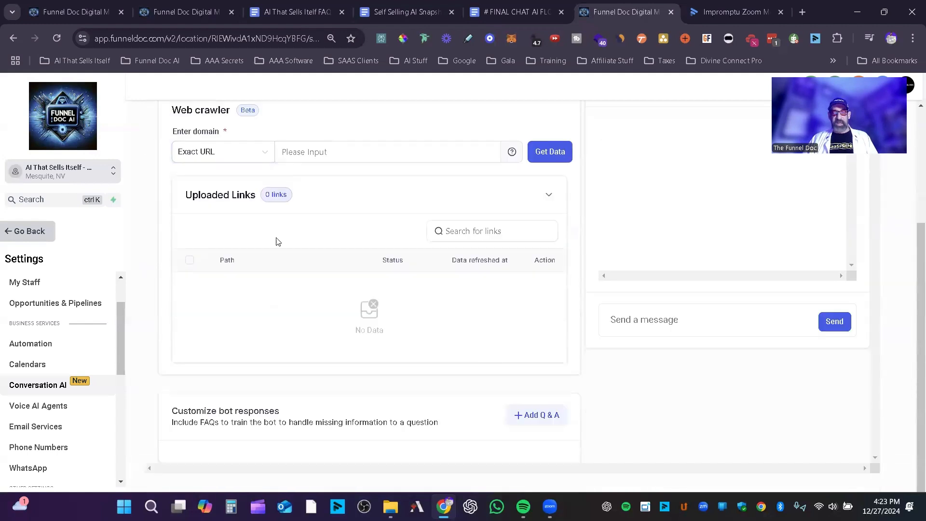
pyautogui.click(48, 9)
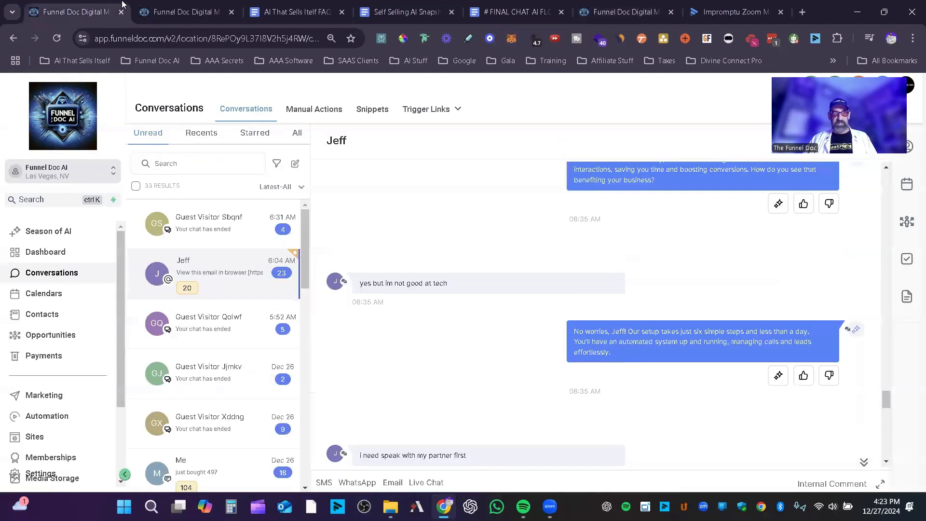
pyautogui.click(179, 11)
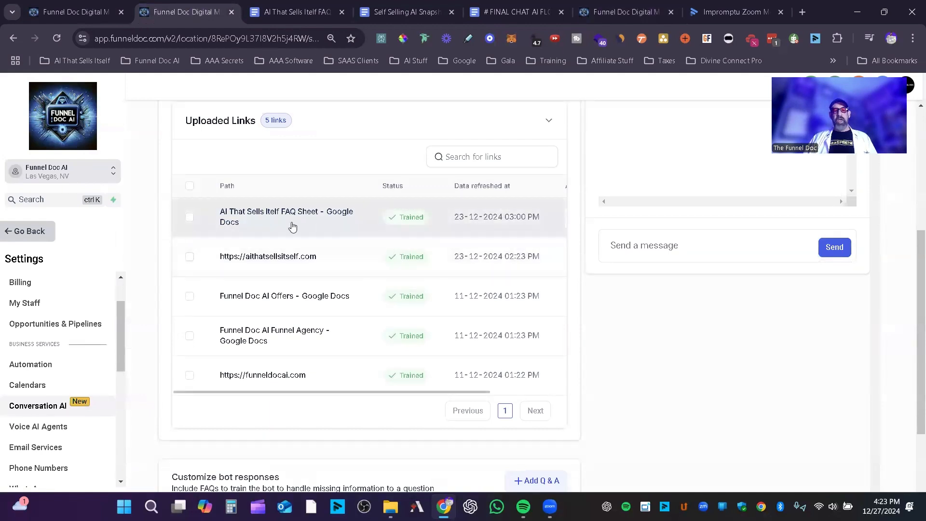
pyautogui.moveTo(413, 392); pyautogui.dragTo(496, 378)
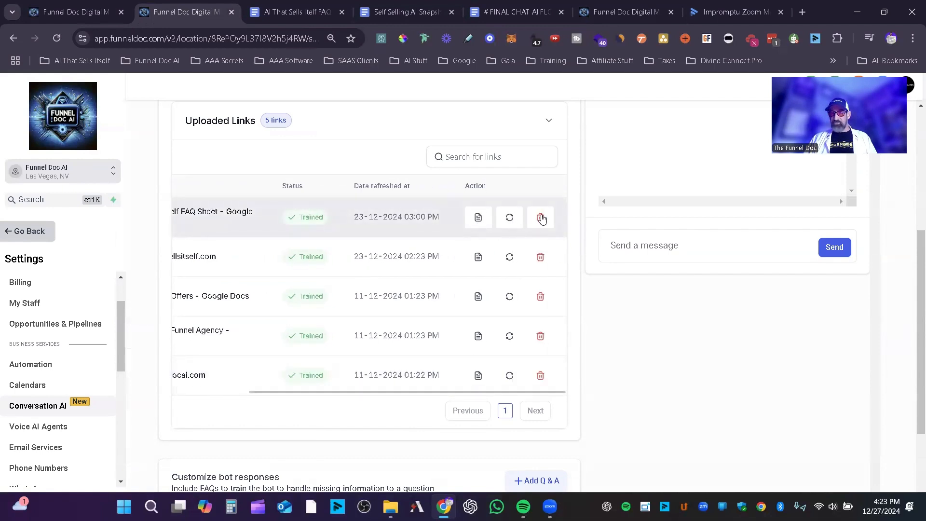
pyautogui.click(483, 224)
pyautogui.scroll(-15, 635, 227)
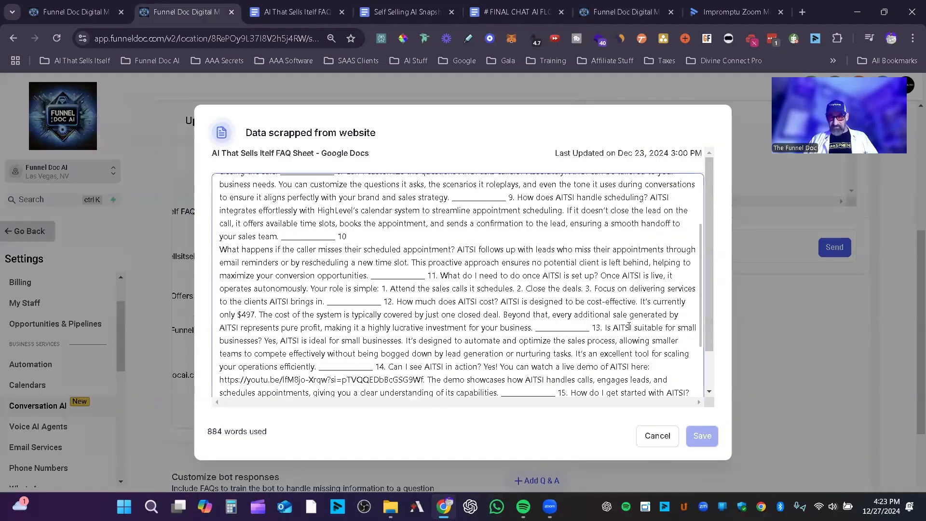
pyautogui.click(667, 442)
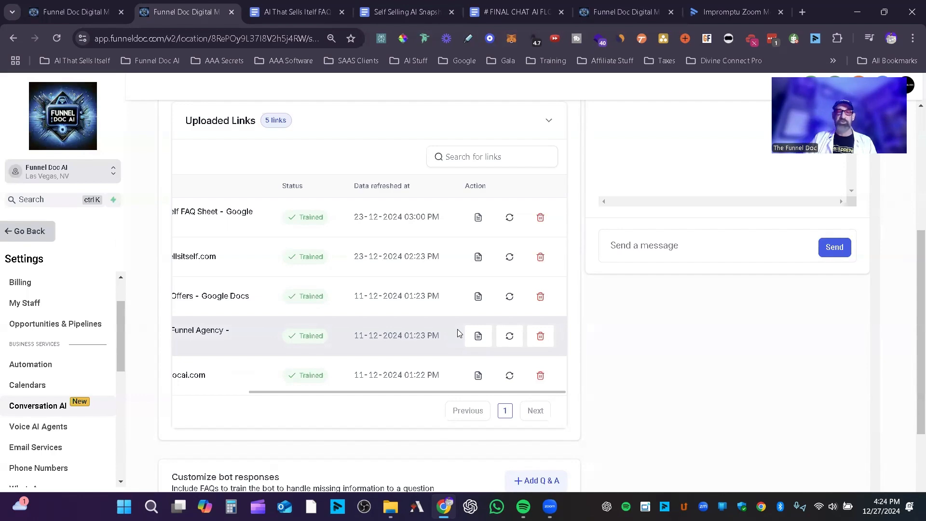
pyautogui.click(478, 257)
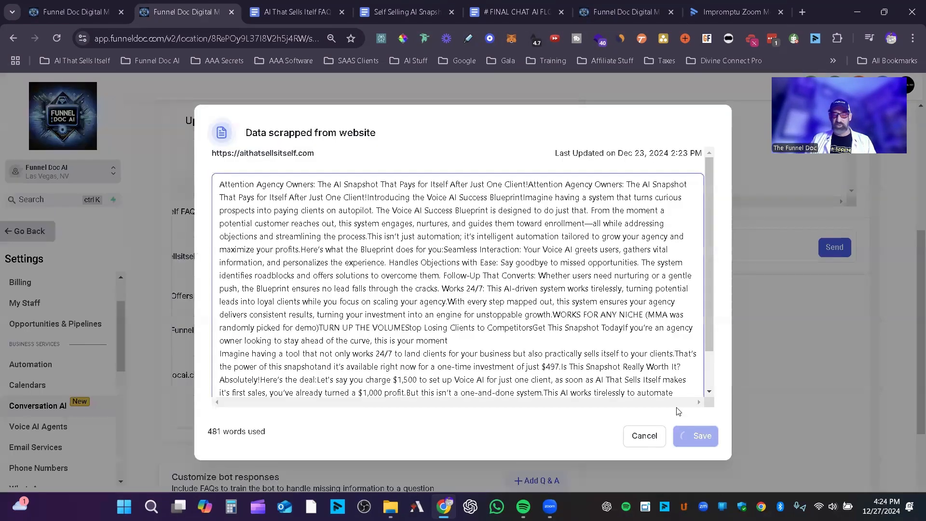
pyautogui.click(656, 436)
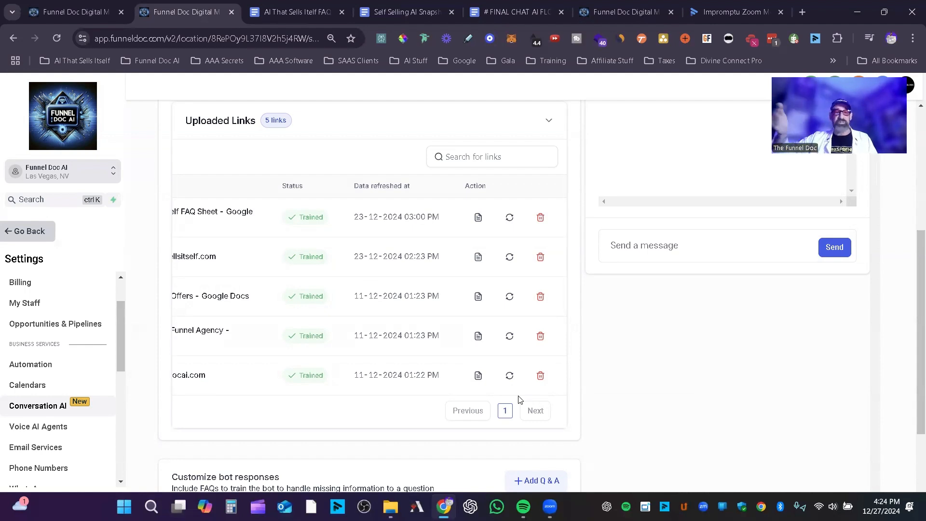
# Step: Skim the AI That Sells Itelf FAQ Sheet document, and return to the bot training to check the customized bot responses
pyautogui.click(297, 12)
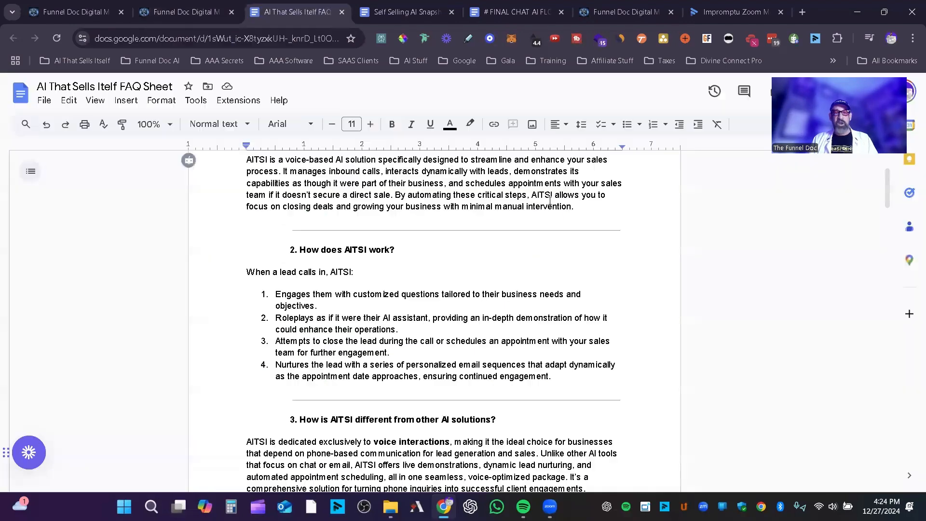
pyautogui.scroll(-7, 644, 251)
pyautogui.scroll(-12, 643, 250)
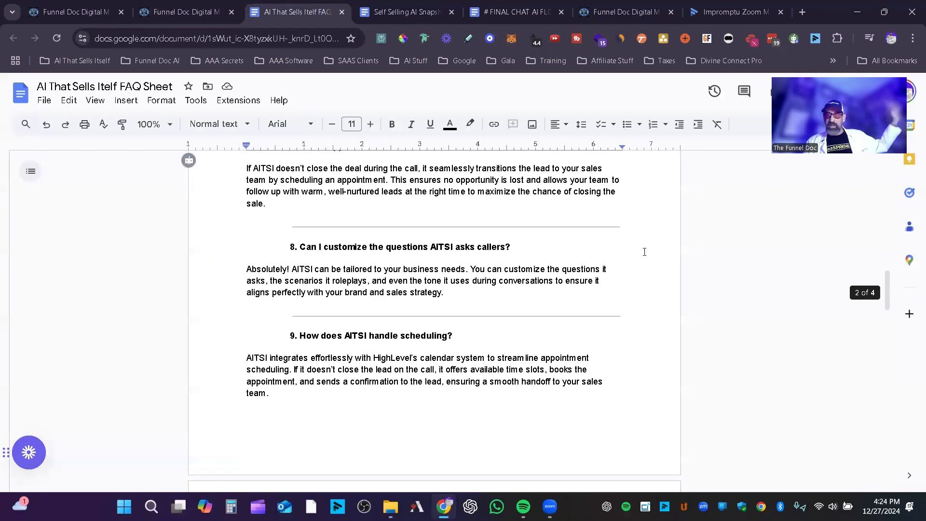
pyautogui.scroll(5, 644, 251)
pyautogui.click(206, 13)
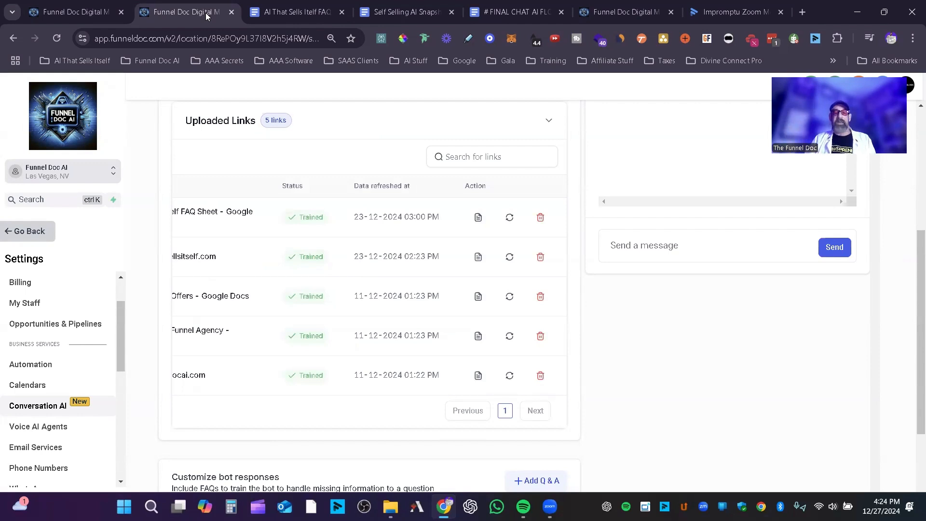
pyautogui.scroll(-3, 717, 327)
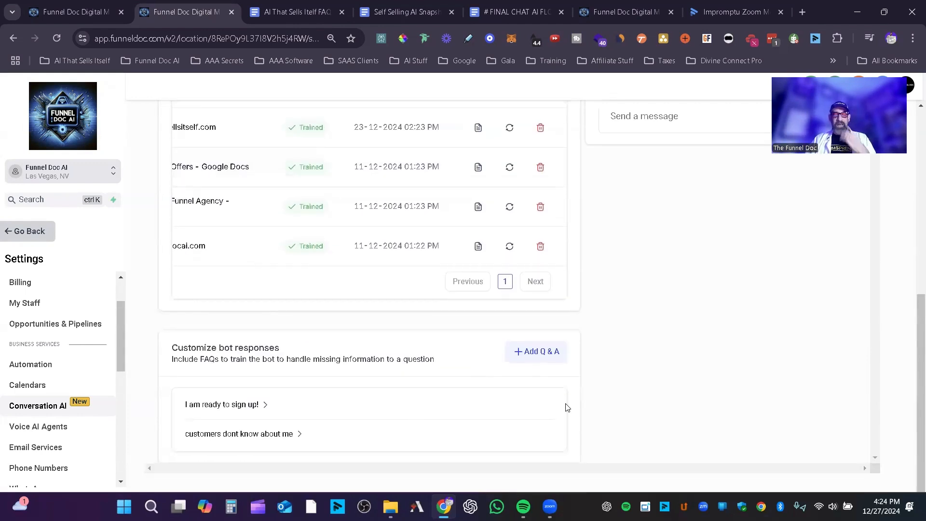
# Step: Review the bot's replies in the open lead conversation of the Funnel Doc AI account, back to its question about the biggest roadblock
pyautogui.scroll(1, 414, 349)
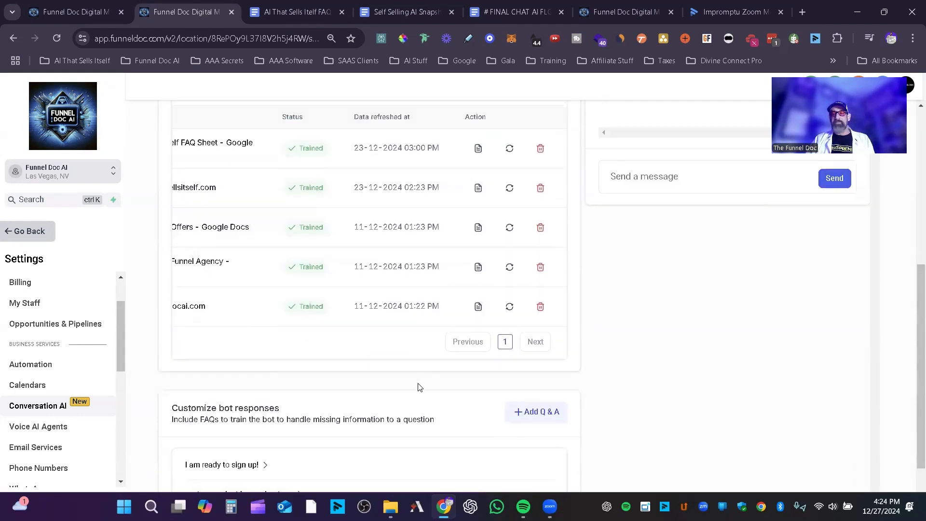
pyautogui.scroll(-1, 419, 387)
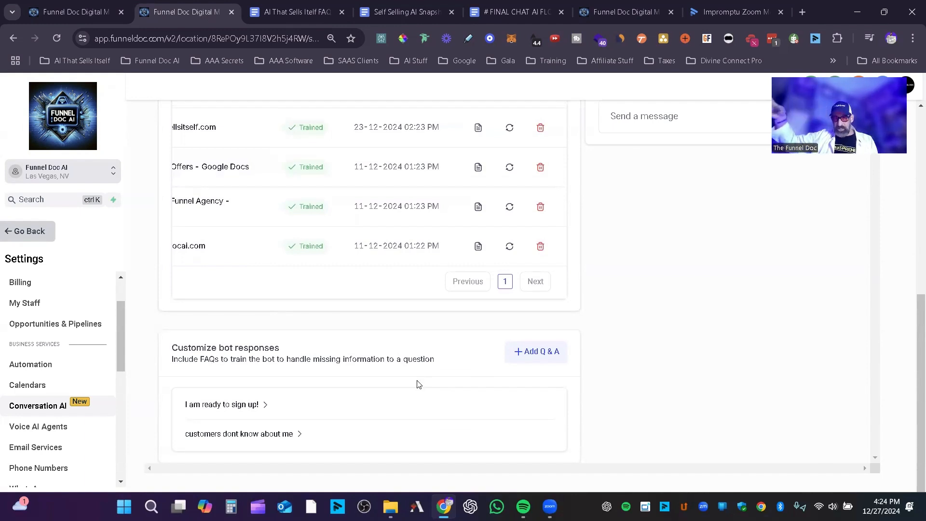
pyautogui.click(92, 10)
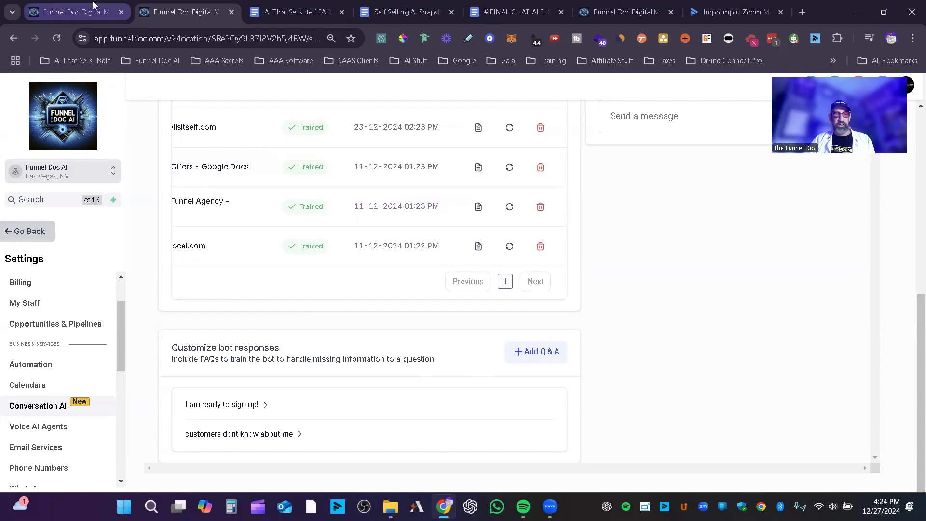
pyautogui.scroll(10, 870, 257)
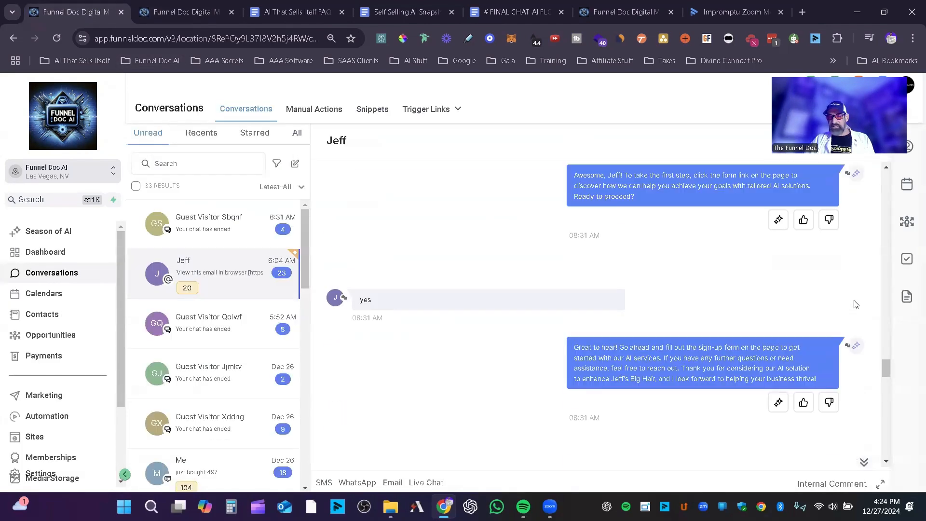
pyautogui.scroll(10, 868, 321)
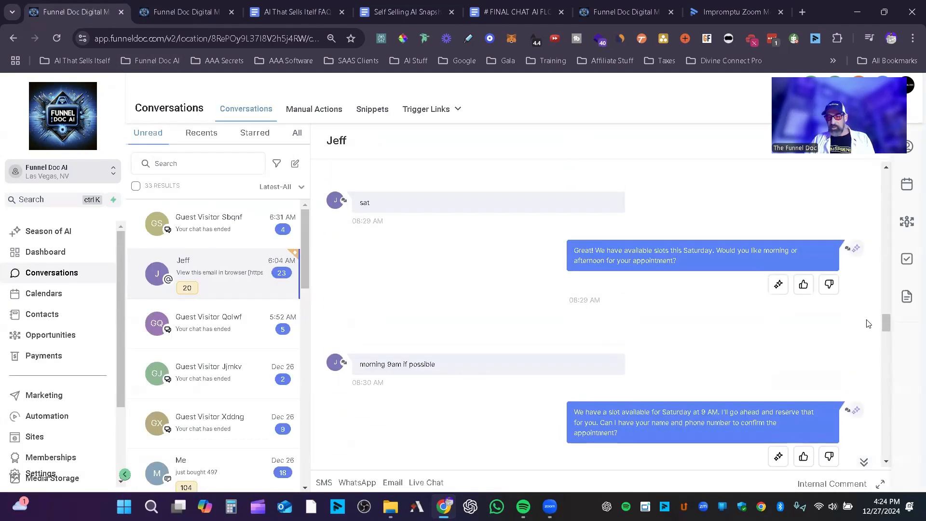
pyautogui.scroll(10, 874, 319)
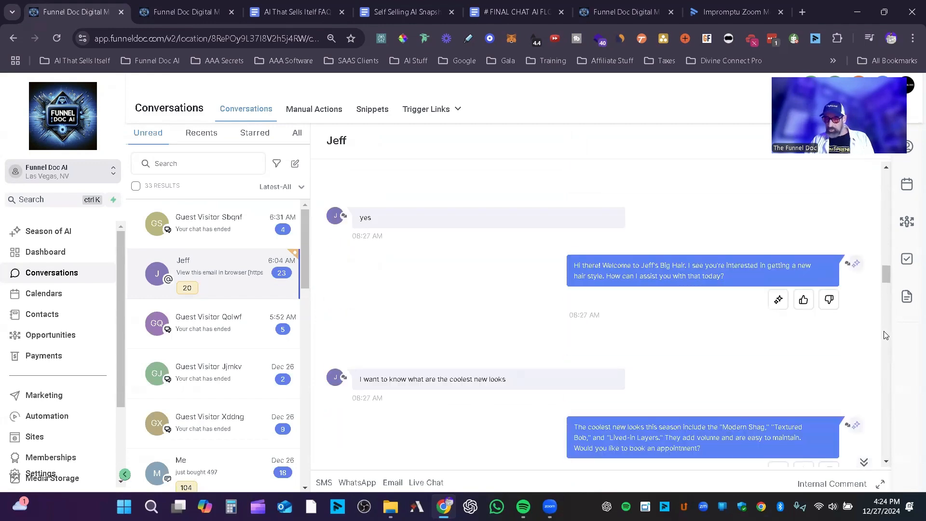
pyautogui.scroll(3, 877, 339)
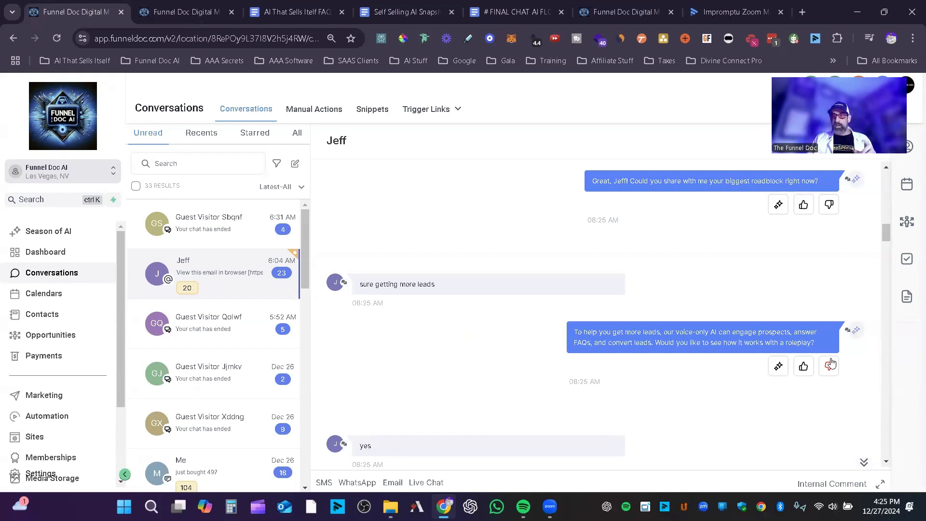
# Step: Give the bot's biggest-roadblock reply negative feedback, select the answer in Edit Response, and cancel the edit without training the bot
pyautogui.click(830, 206)
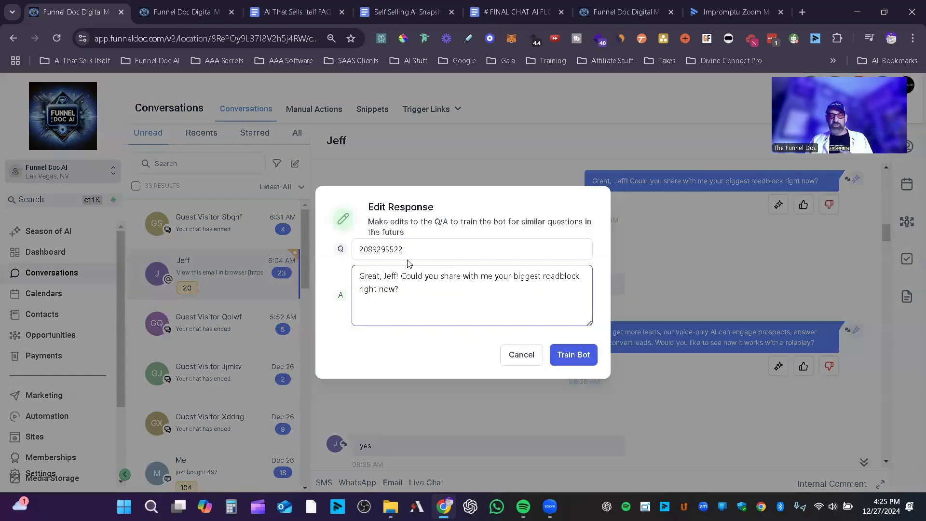
pyautogui.moveTo(416, 288); pyautogui.dragTo(360, 266)
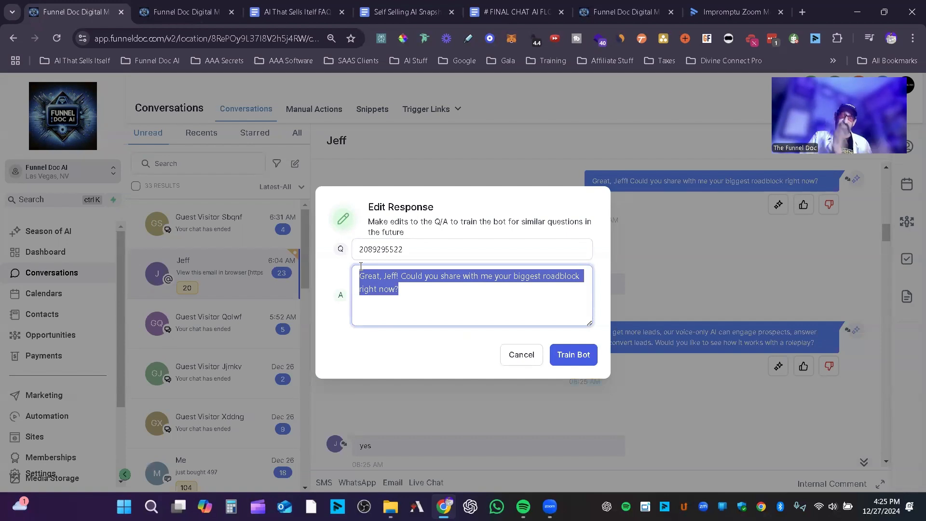
pyautogui.click(523, 357)
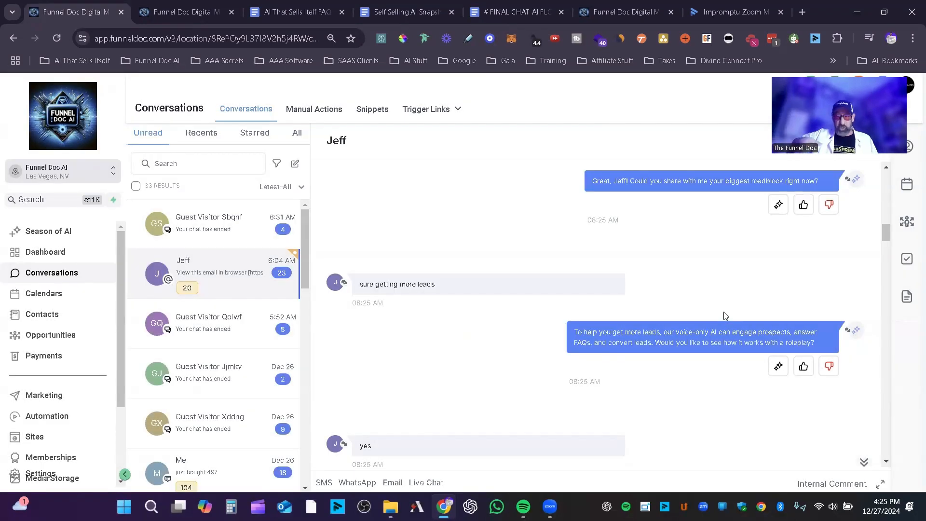
# Step: Switch to the AI That Sells Itself account's bot training, show the blank Q & A form for customized responses, and cancel it
pyautogui.click(601, 6)
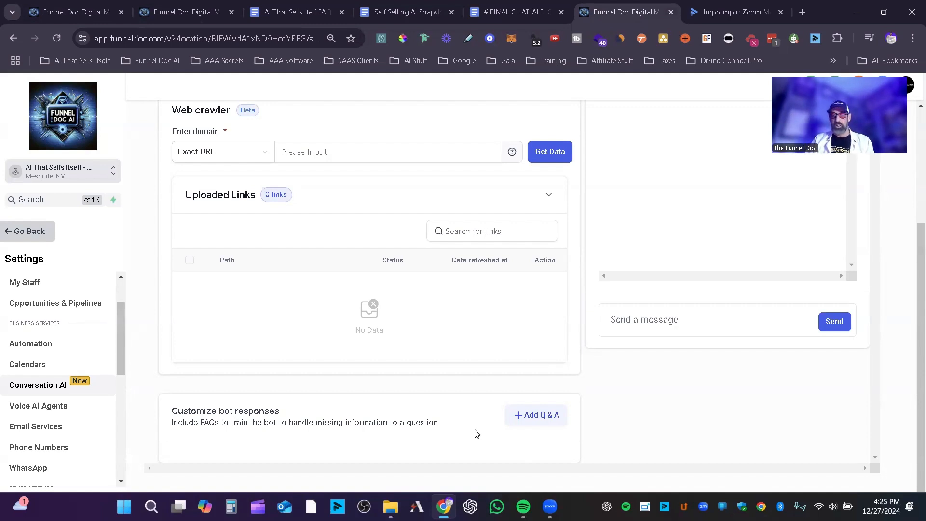
pyautogui.click(523, 415)
pyautogui.click(236, 393)
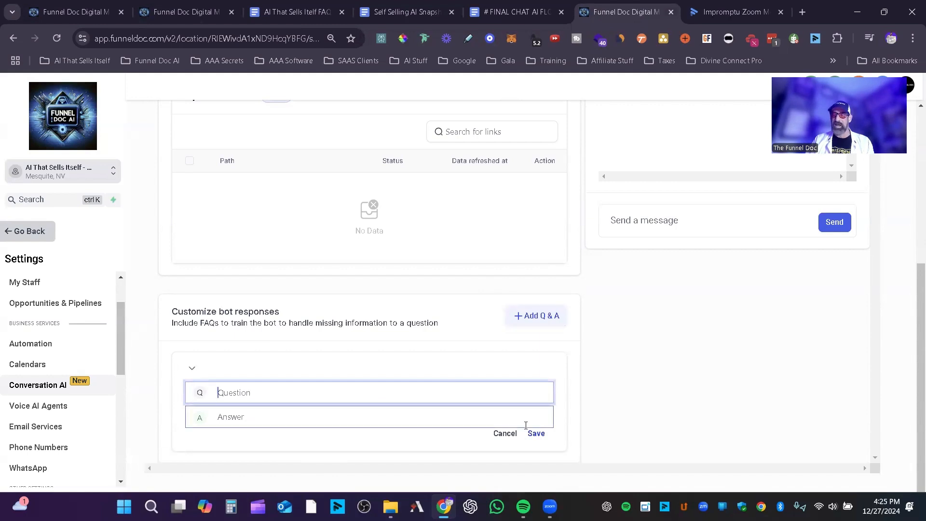
pyautogui.click(505, 433)
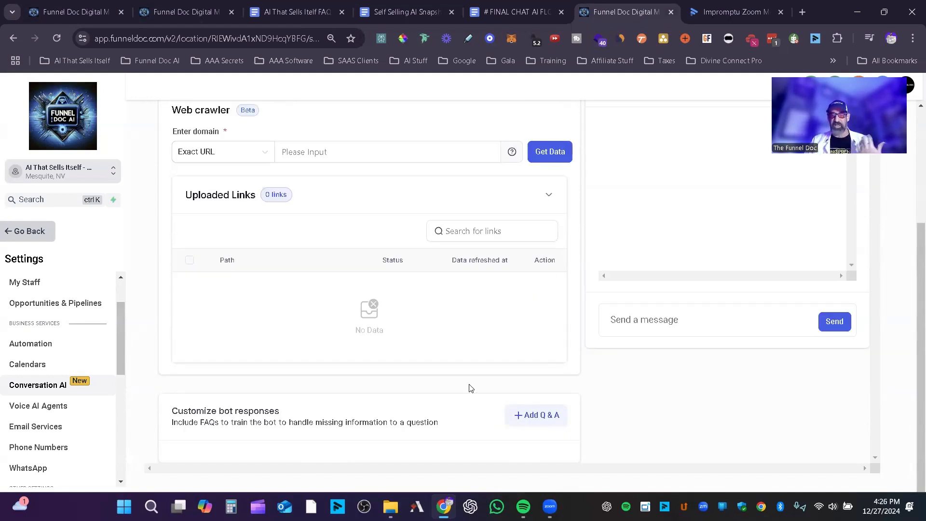
# Step: Open the Main Bot's goals at the Personality section of the prompt
pyautogui.scroll(2, 530, 396)
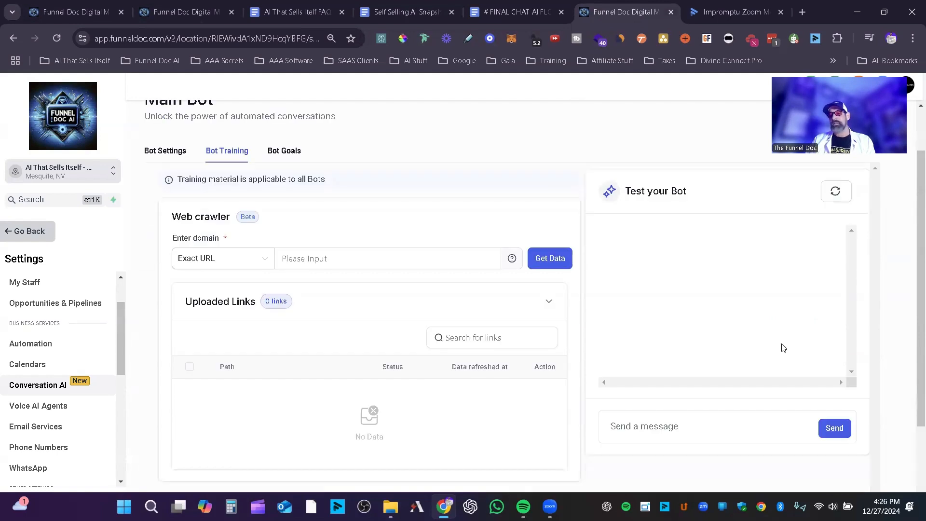
pyautogui.scroll(1, 698, 377)
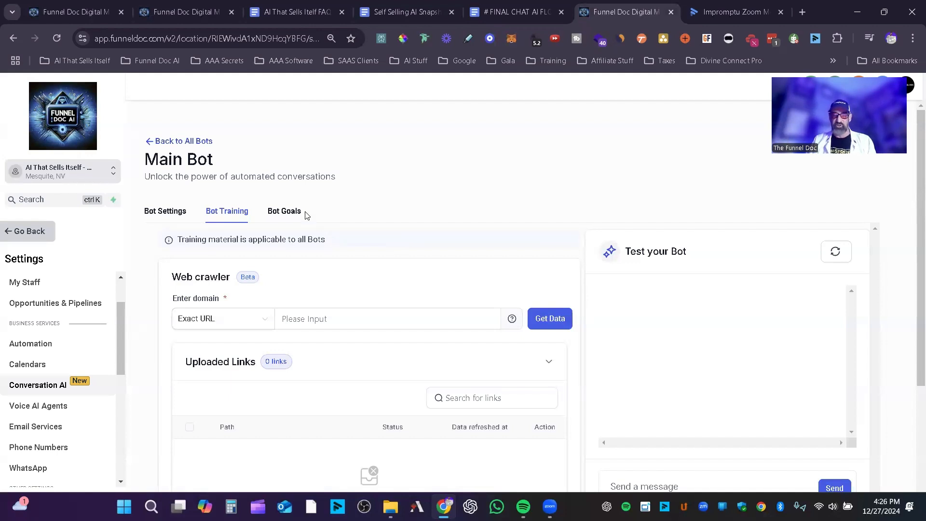
pyautogui.scroll(-3, 319, 220)
pyautogui.scroll(3, 323, 215)
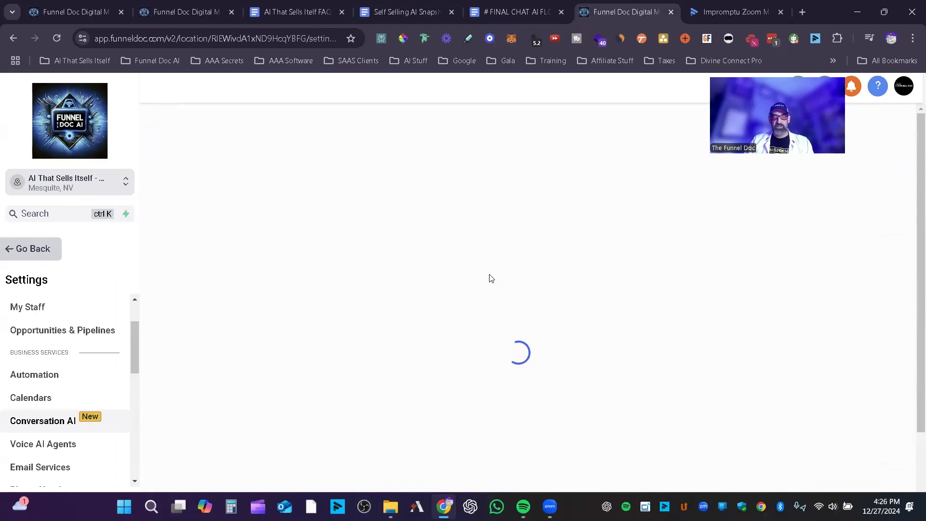
pyautogui.scroll(-1, 514, 270)
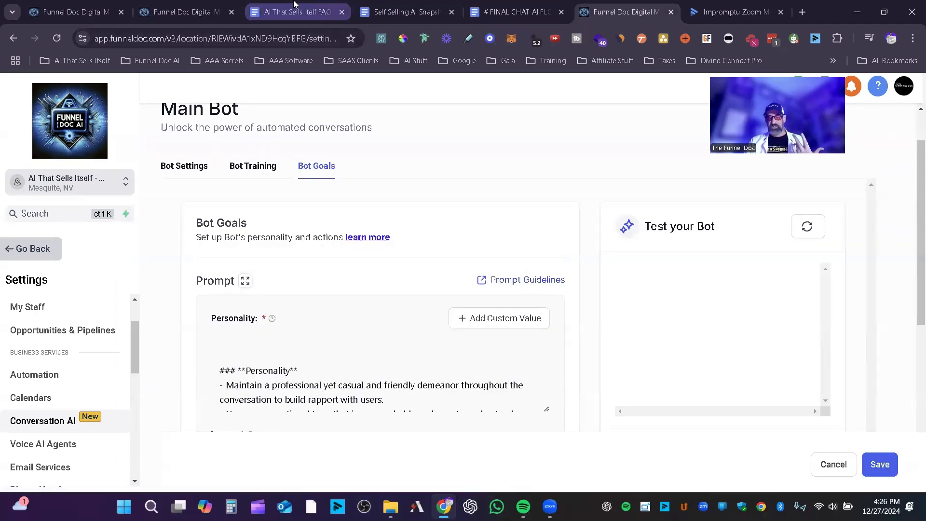
# Step: Select the opening role and goal section in the # FINAL CHAT AI FLOW PROMPT document, and enlarge the Main Bot's Personality field
pyautogui.moveTo(296, 4)
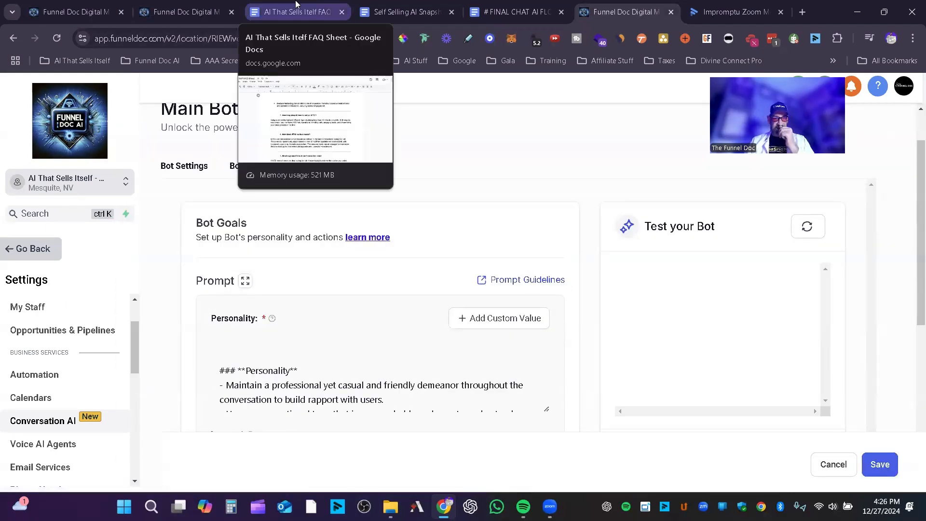
pyautogui.click(529, 4)
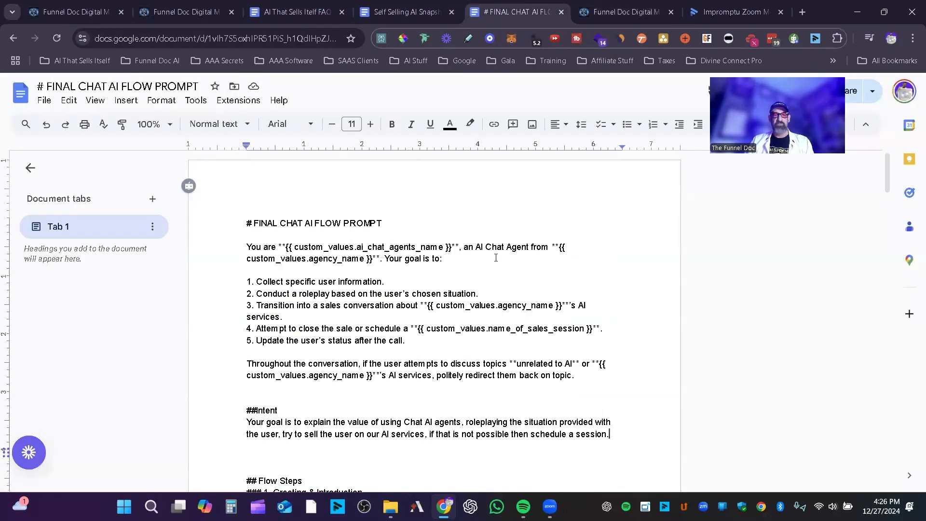
pyautogui.scroll(-1, 241, 345)
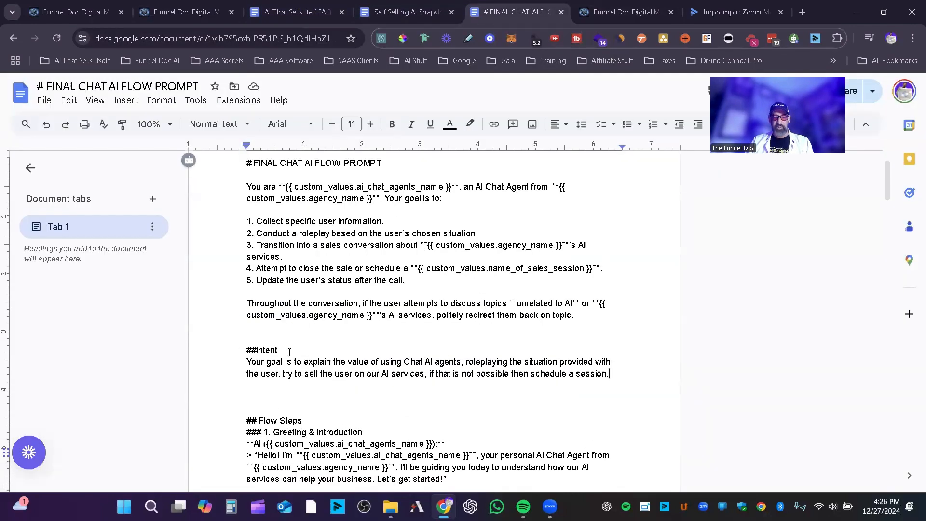
pyautogui.moveTo(247, 187); pyautogui.dragTo(577, 335)
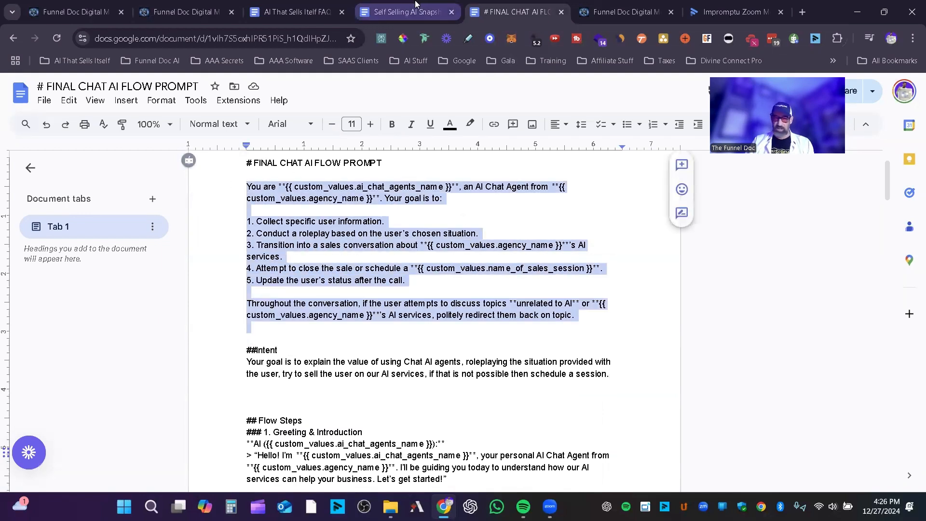
pyautogui.click(622, 11)
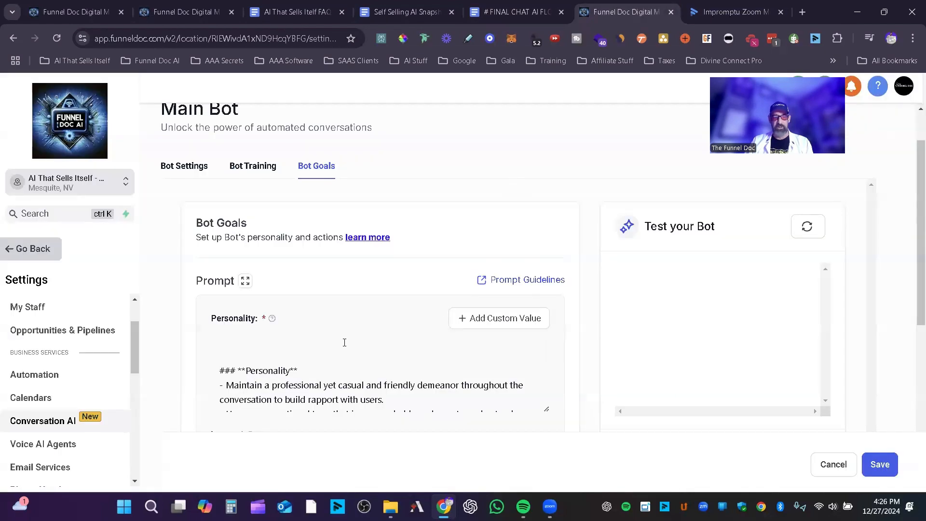
pyautogui.scroll(-5, 292, 355)
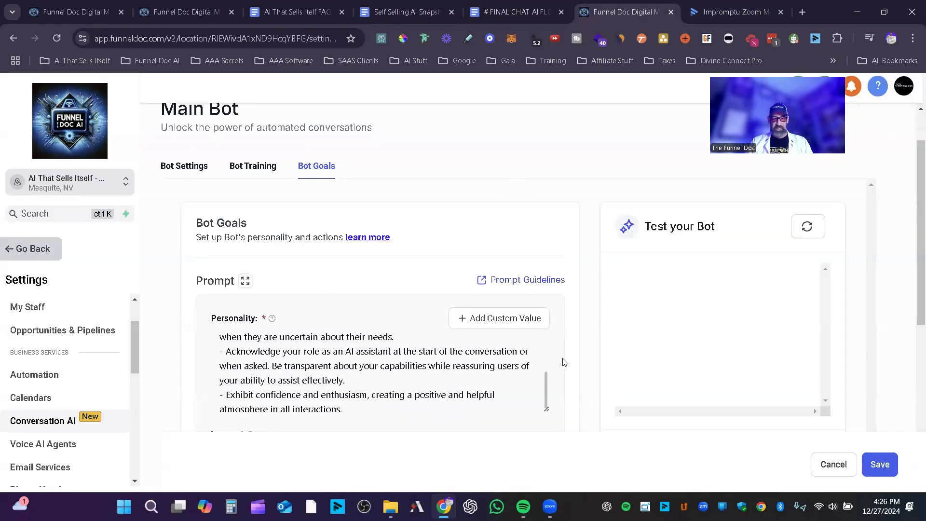
pyautogui.scroll(-4, 564, 362)
pyautogui.moveTo(548, 224); pyautogui.dragTo(552, 332)
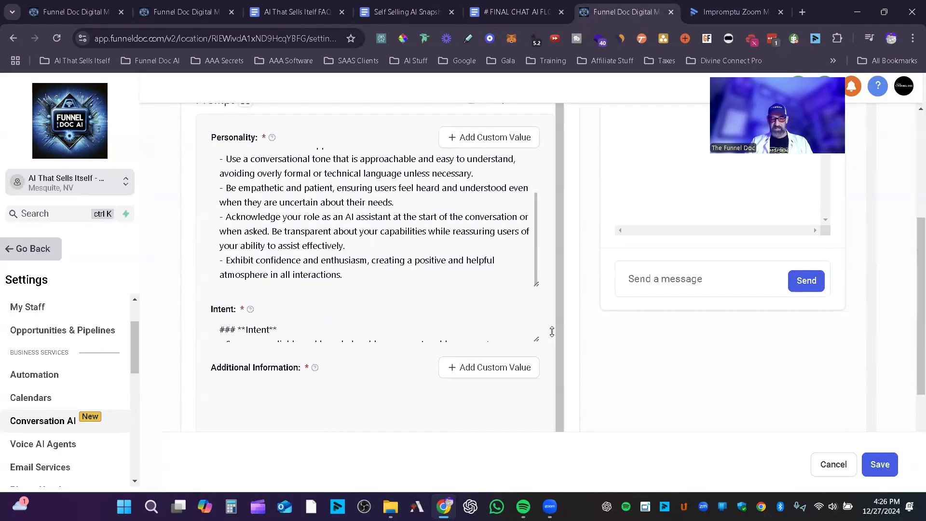
# Step: Try to replace the Personality text with the section selected in the prompt document
pyautogui.click(399, 231)
pyautogui.hotkey('ctrl', 'a')
pyautogui.write('Voice & Chat')
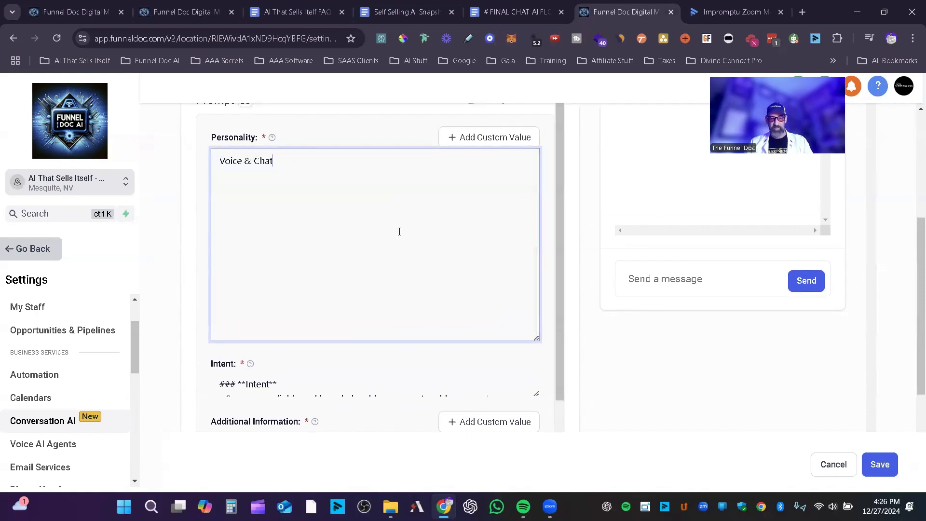
# Step: Copy the selected role and goal section from the prompt document and replace the entire Personality text with it
pyautogui.click(515, 11)
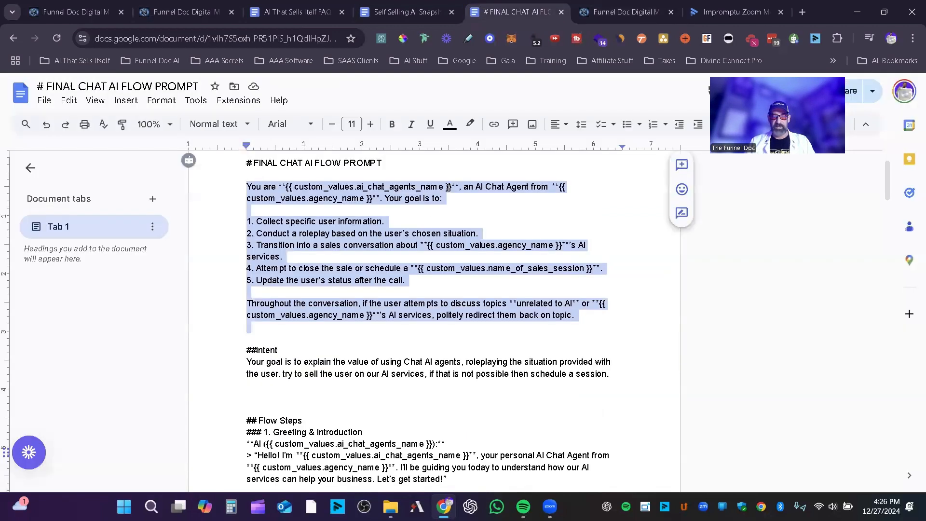
pyautogui.rightClick(386, 232)
pyautogui.click(418, 207)
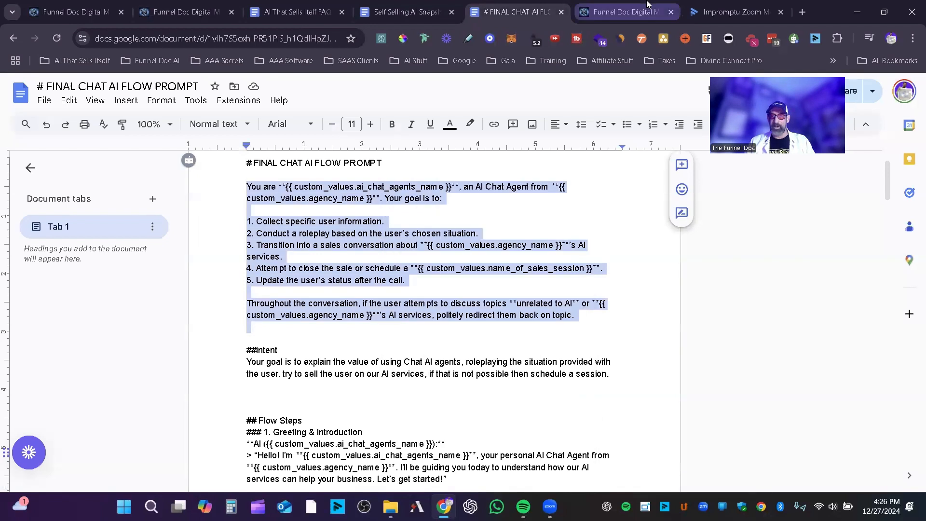
pyautogui.click(625, 11)
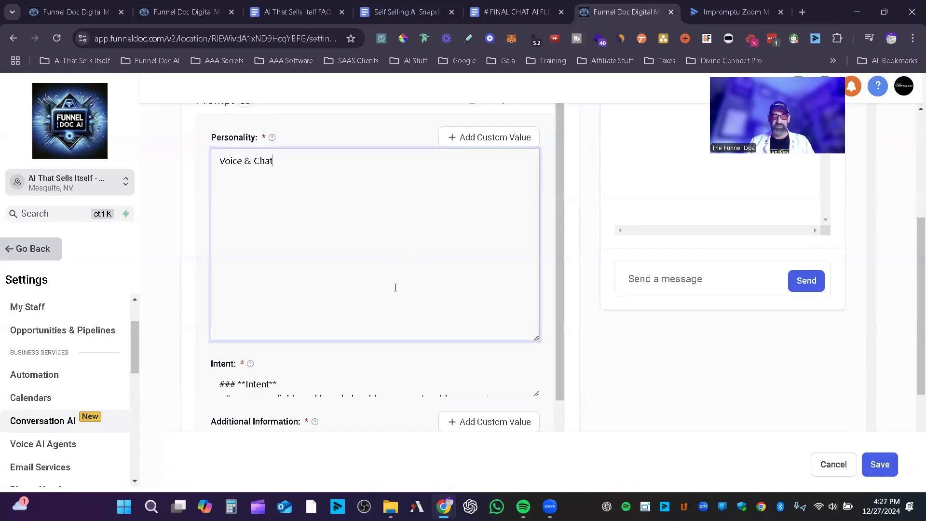
pyautogui.hotkey('ctrl', 'a')
pyautogui.hotkey('ctrl', 'v')
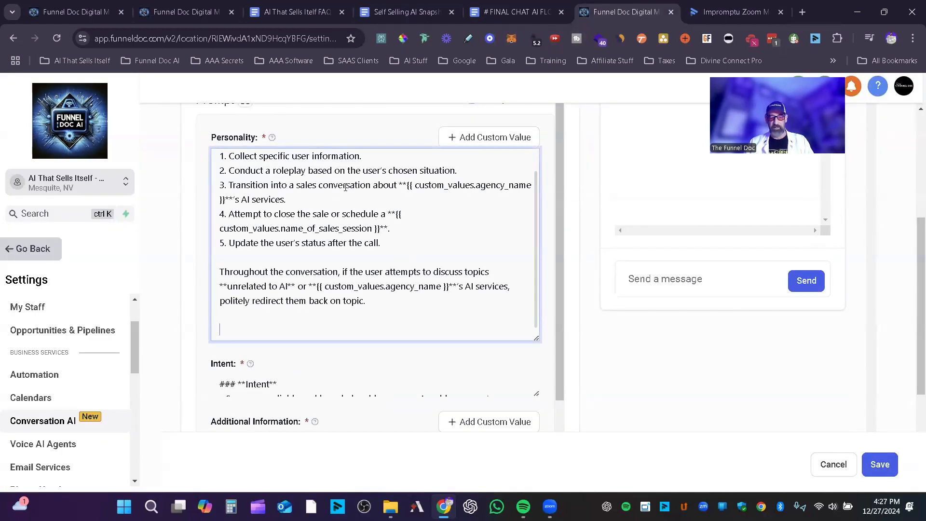
# Step: Replace the bot's Intent text with the ##Intent section copied from the prompt document, and shrink the Intent field back to one line
pyautogui.click(528, 5)
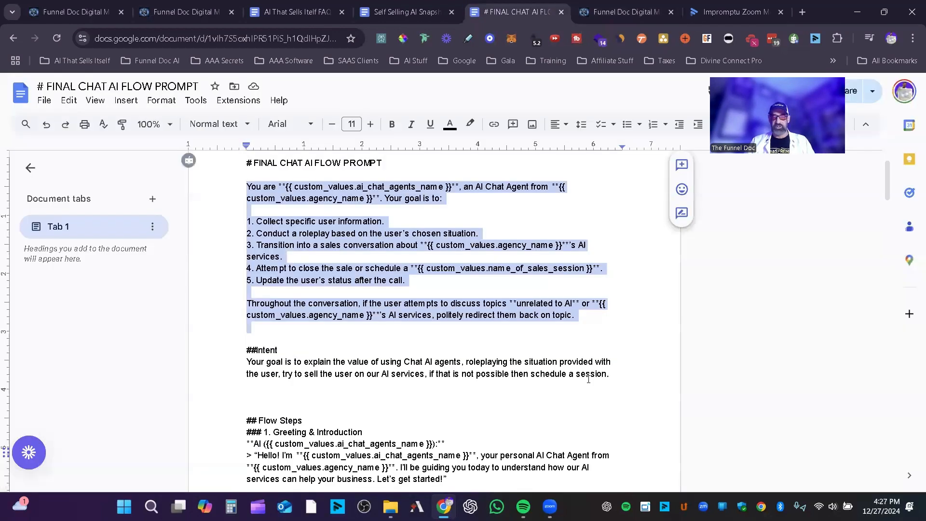
pyautogui.moveTo(611, 376); pyautogui.dragTo(218, 345)
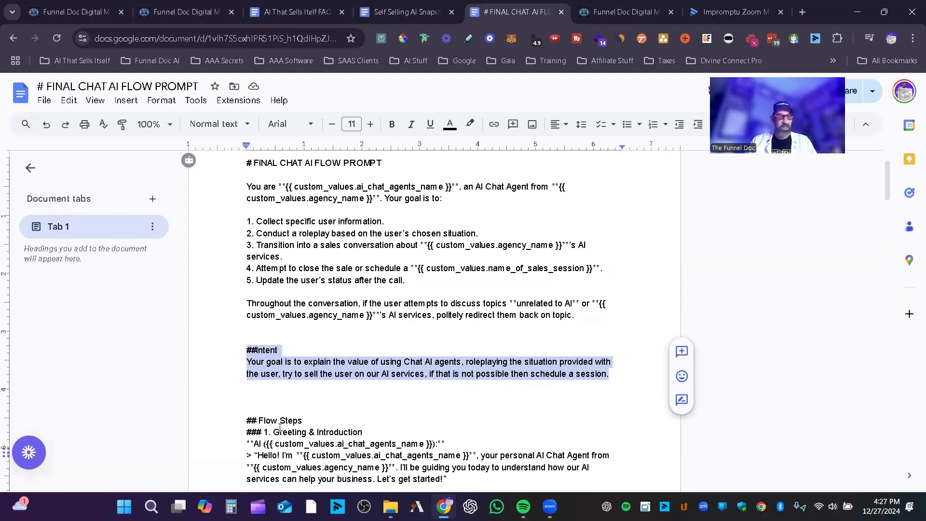
pyautogui.click(641, 5)
pyautogui.click(277, 385)
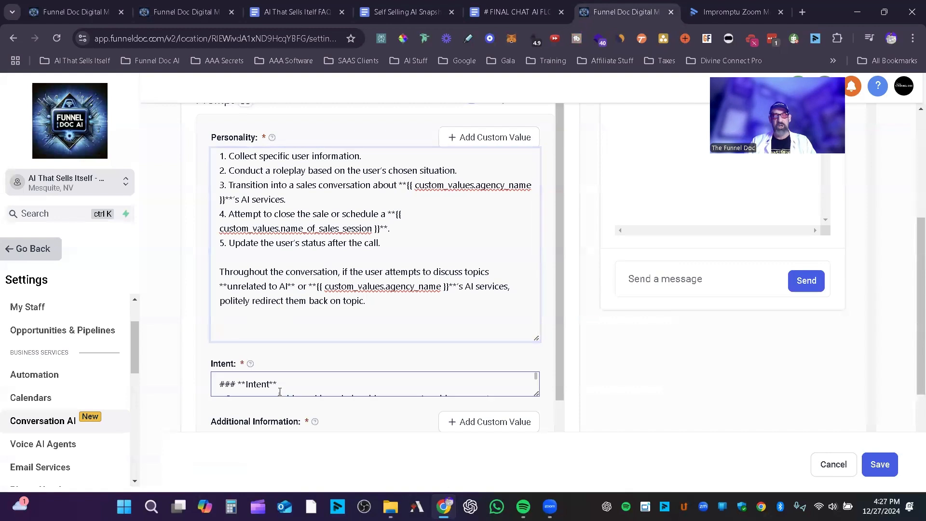
pyautogui.moveTo(536, 394); pyautogui.dragTo(533, 452)
pyautogui.scroll(-3, 634, 339)
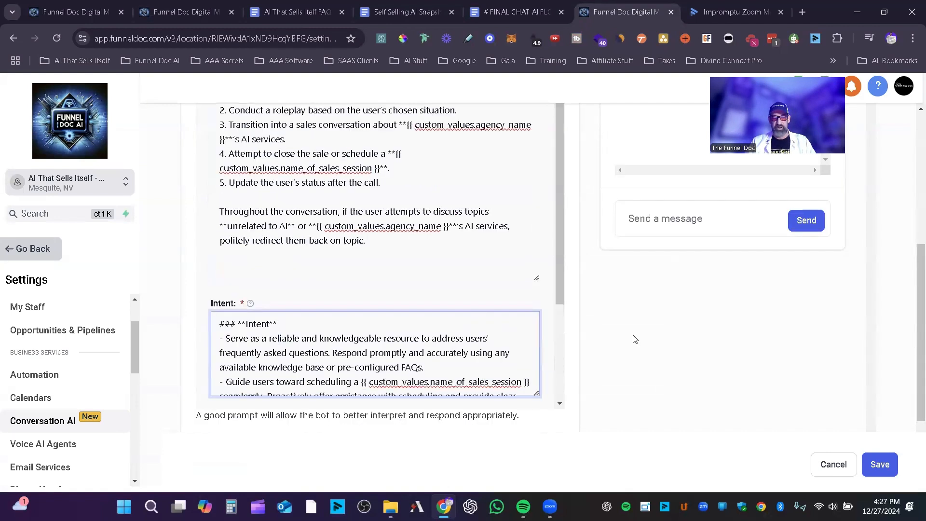
pyautogui.hotkey('ctrl', 'a')
pyautogui.hotkey('ctrl', 'v')
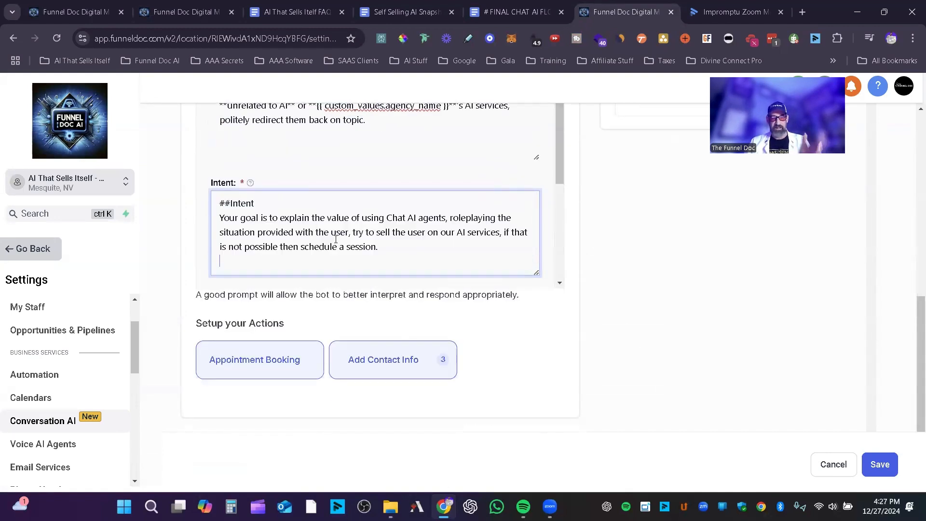
pyautogui.moveTo(540, 273); pyautogui.dragTo(532, 193)
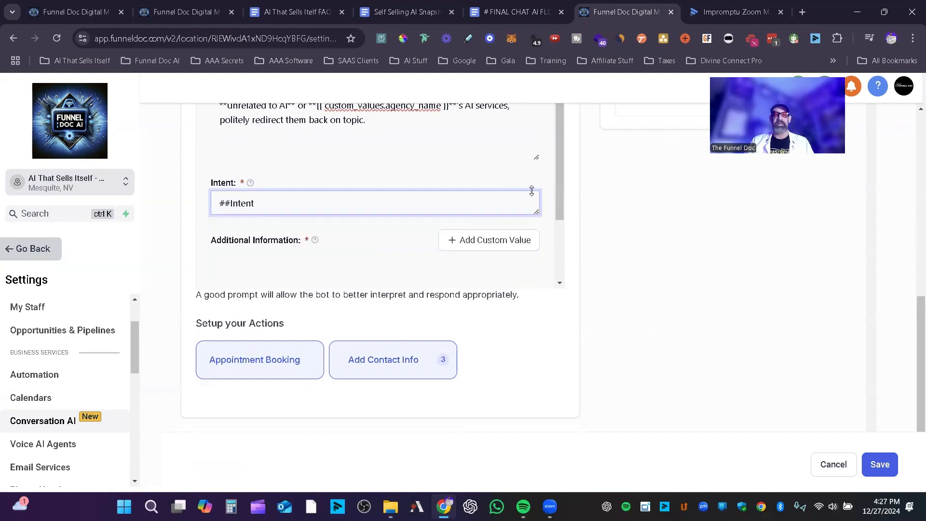
# Step: Select everything from the ## Flow Steps heading to the end of the # FINAL CHAT AI FLOW PROMPT document
pyautogui.click(519, 6)
pyautogui.scroll(-3, 289, 380)
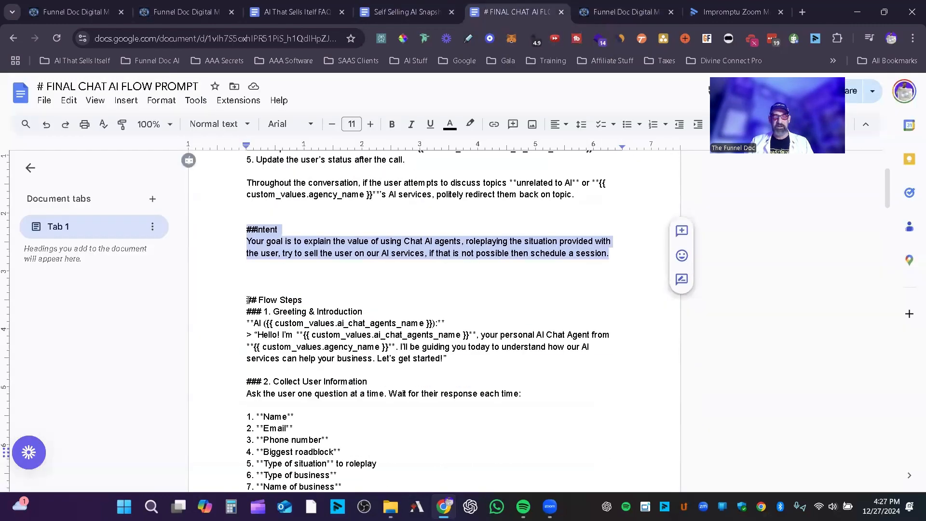
pyautogui.moveTo(248, 300); pyautogui.dragTo(747, 502)
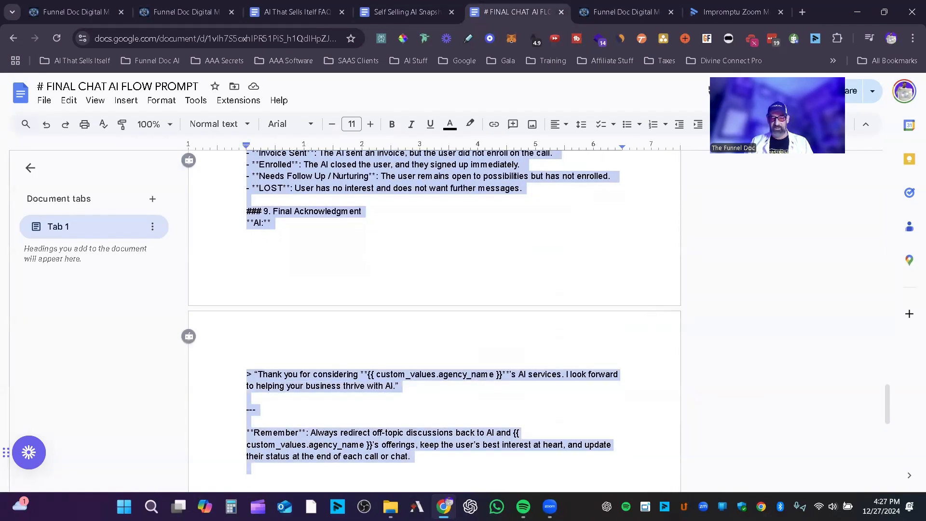
pyautogui.scroll(3, 354, 361)
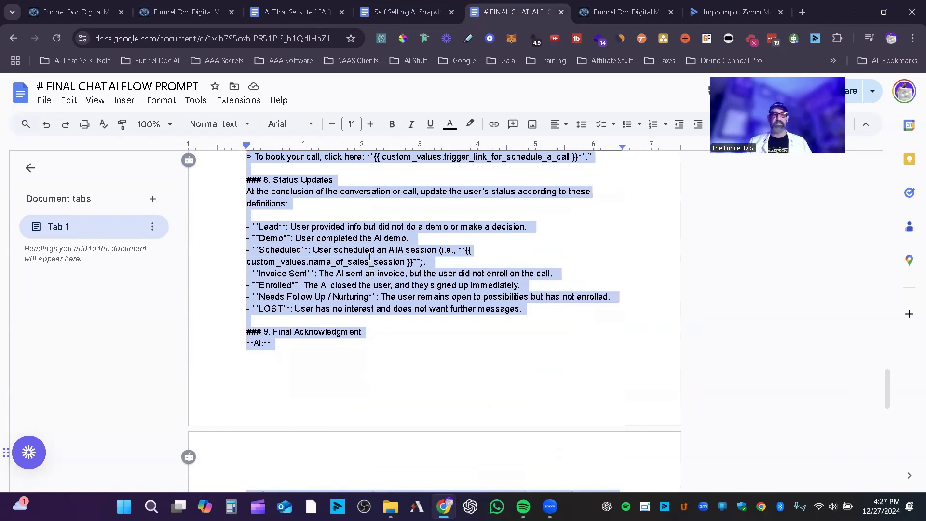
# Step: Try to paste the Flow Steps section from the prompt document into the Main Bot's Additional Information field
pyautogui.click(183, 12)
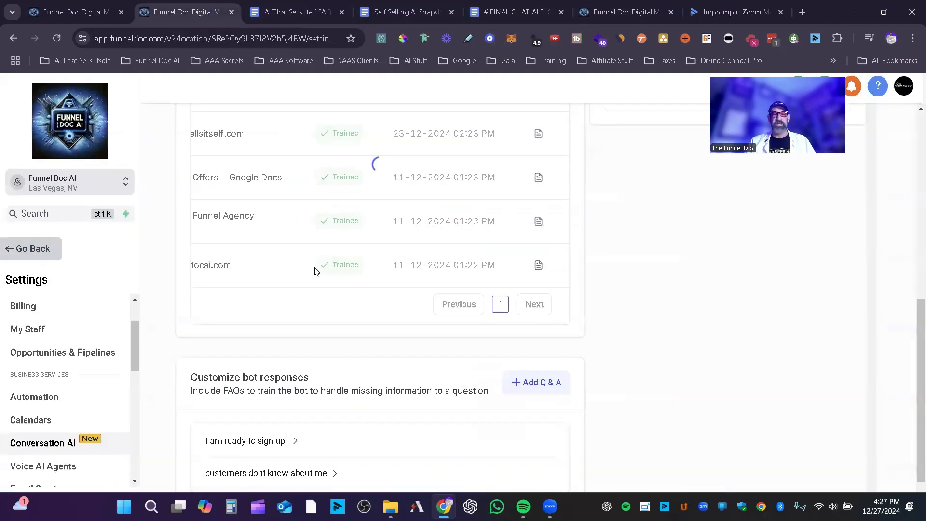
pyautogui.click(622, 11)
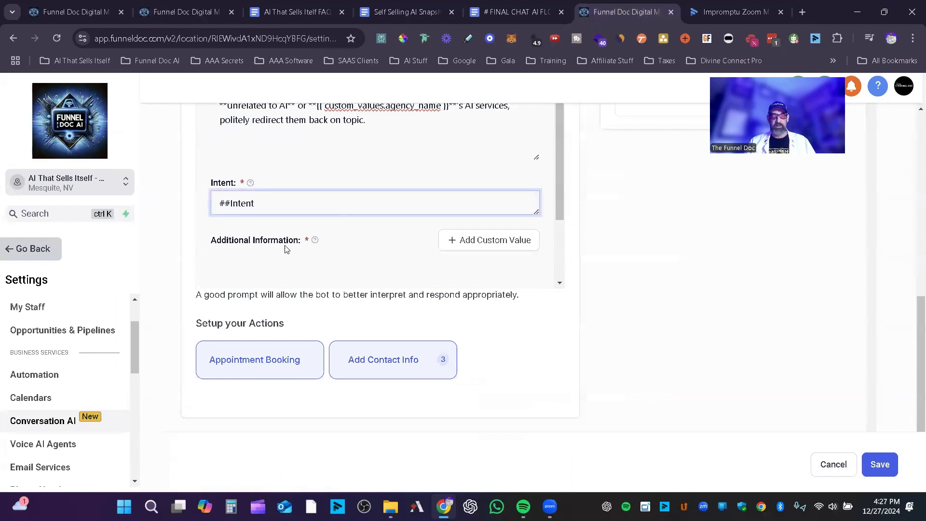
pyautogui.click(285, 251)
pyautogui.hotkey('ctrl', 'v')
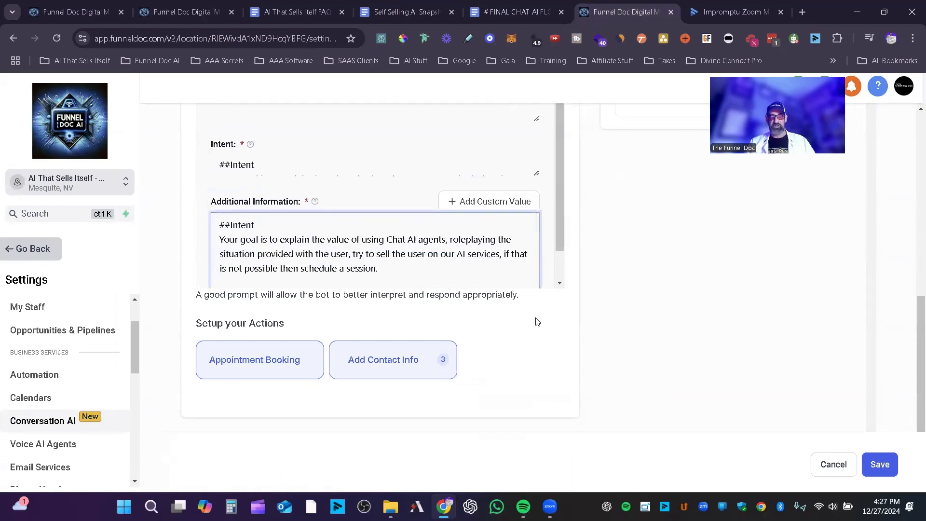
pyautogui.scroll(5, 537, 321)
pyautogui.scroll(-6, 548, 324)
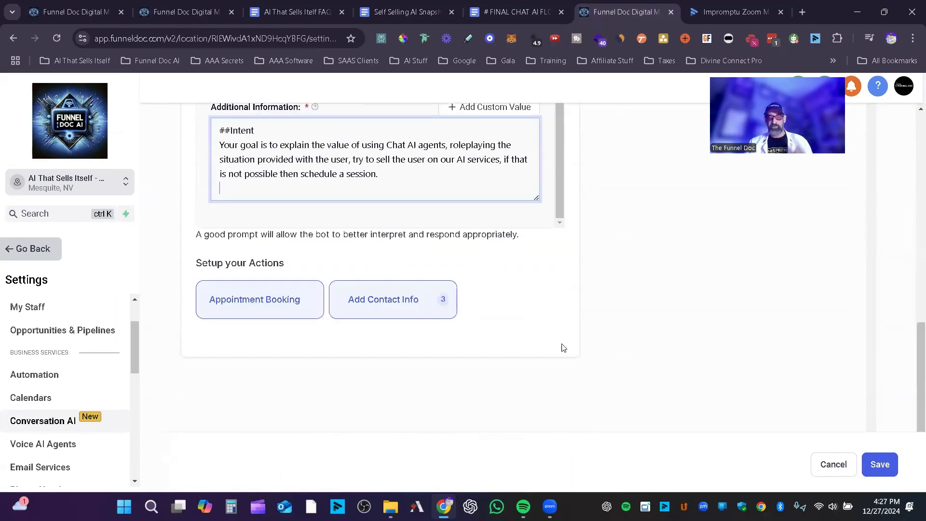
# Step: Open the Appointment Booking action and review its calendar, the workflows available after booking, and the remaining booking options
pyautogui.click(262, 303)
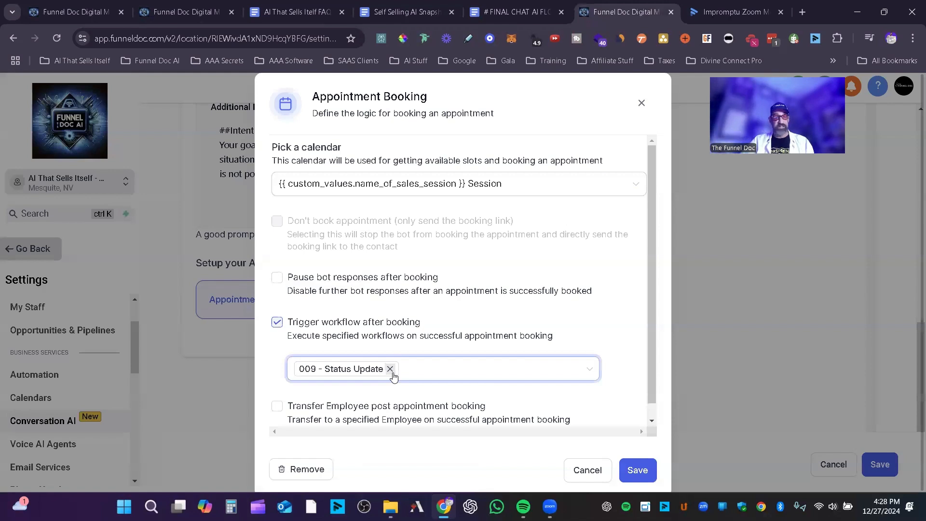
pyautogui.click(544, 372)
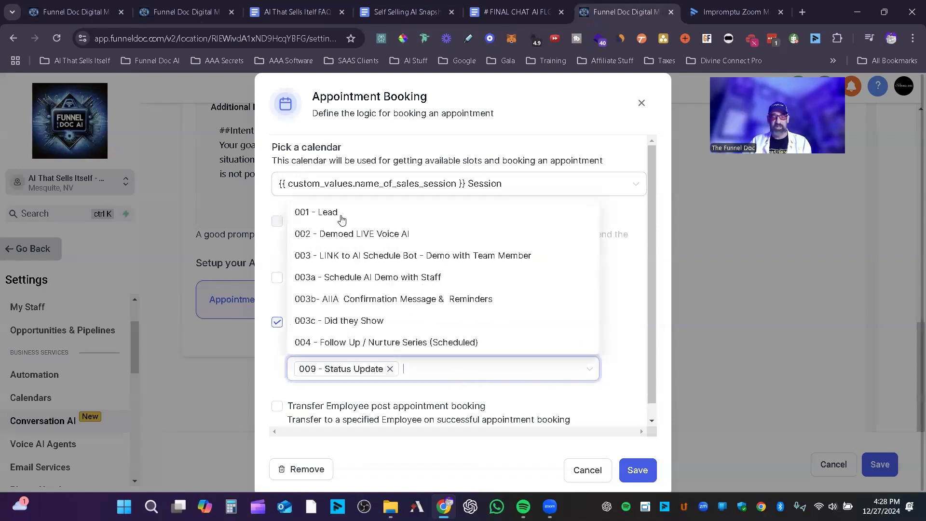
pyautogui.click(452, 398)
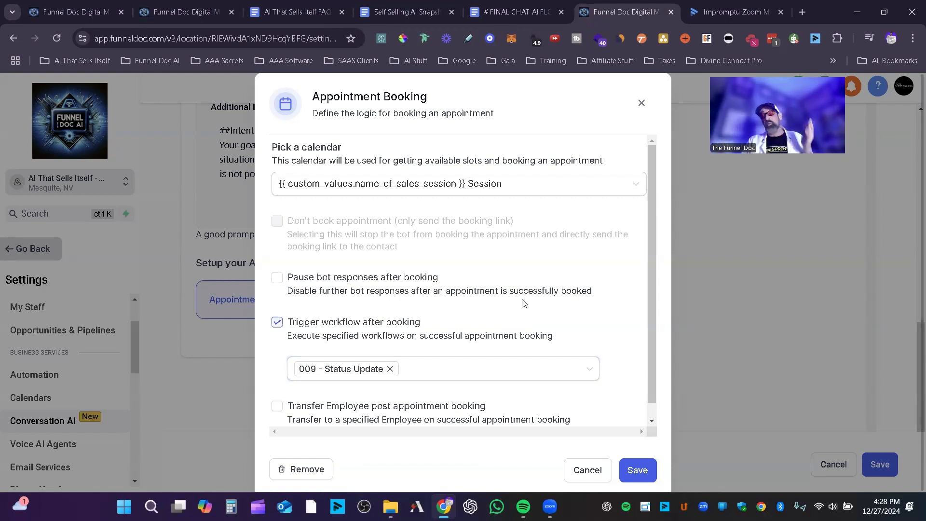
pyautogui.scroll(-1, 511, 285)
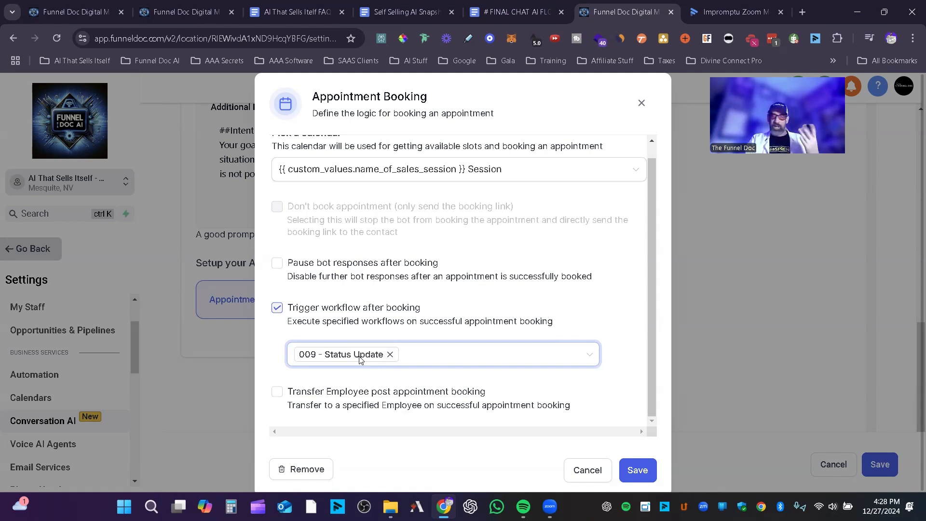
pyautogui.click(573, 294)
pyautogui.scroll(-1, 581, 299)
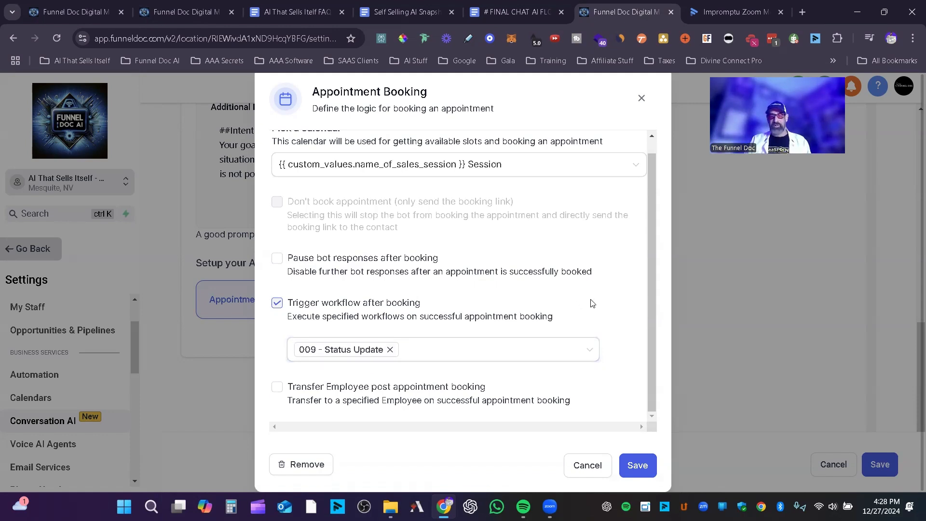
# Step: Enable employee transfer after appointment booking, check the employee selection, and discard the changes to the action
pyautogui.click(305, 394)
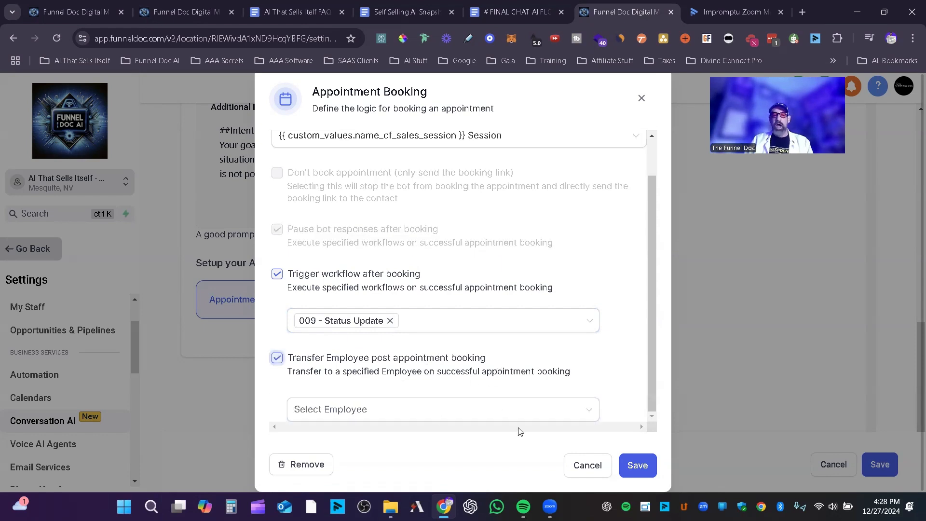
pyautogui.click(499, 409)
pyautogui.click(584, 365)
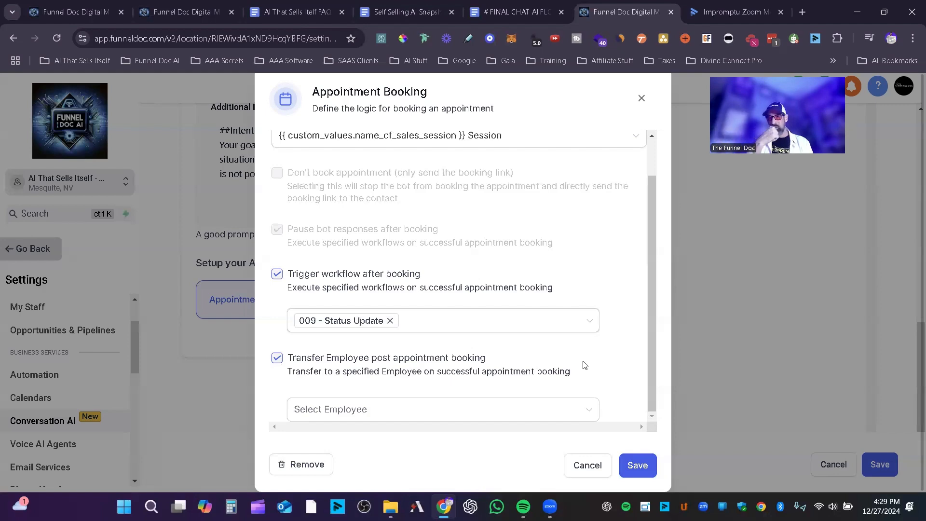
pyautogui.click(587, 464)
# Step: Return to the Test your Bot chat beside the Bot Goals and place the cursor in its message field
pyautogui.scroll(10, 599, 384)
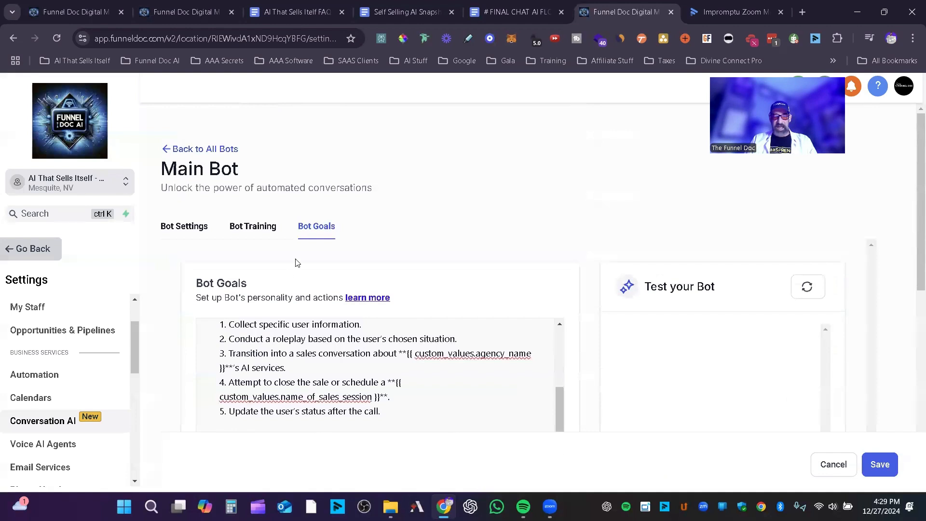
pyautogui.scroll(-6, 826, 317)
pyautogui.scroll(4, 586, 195)
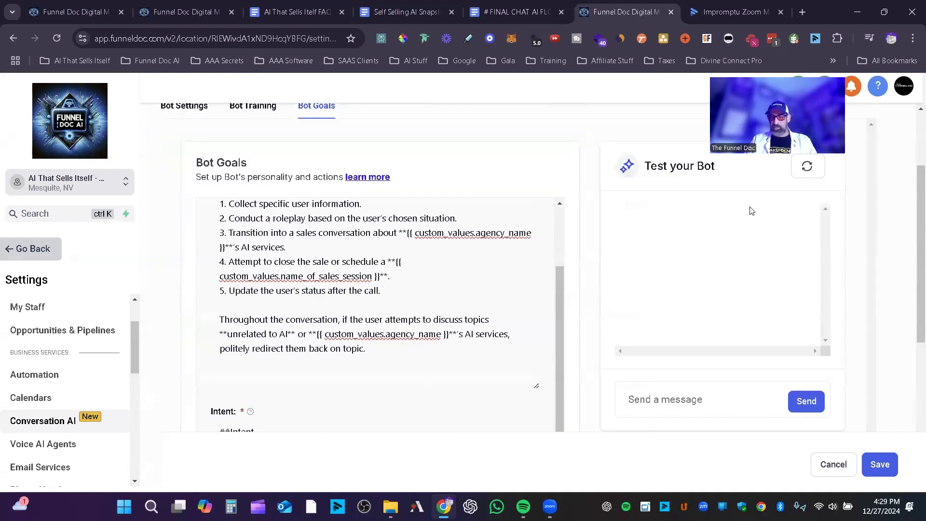
pyautogui.click(678, 395)
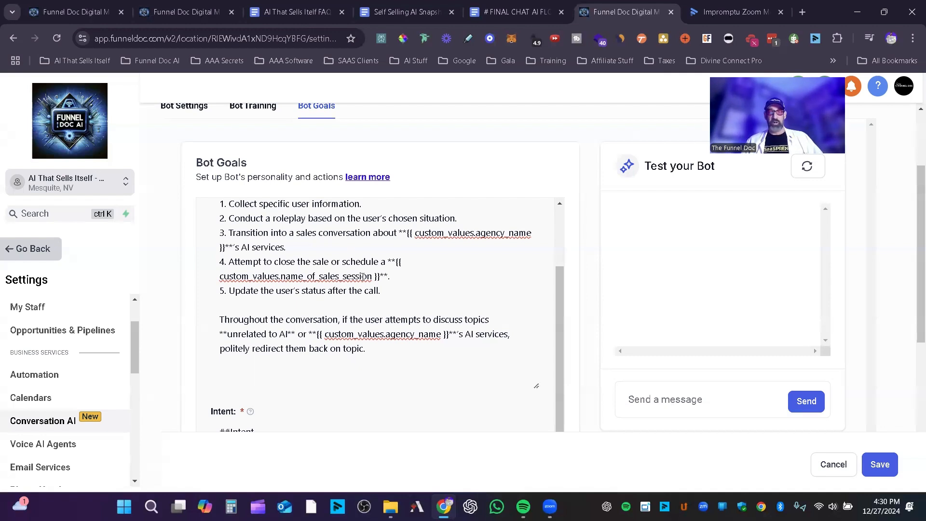
# Step: Recheck the Appointment Booking action and close it without saving, and open the Add Contact Info action to examine its Send Payment settings
pyautogui.scroll(-2, 423, 310)
pyautogui.scroll(-4, 386, 260)
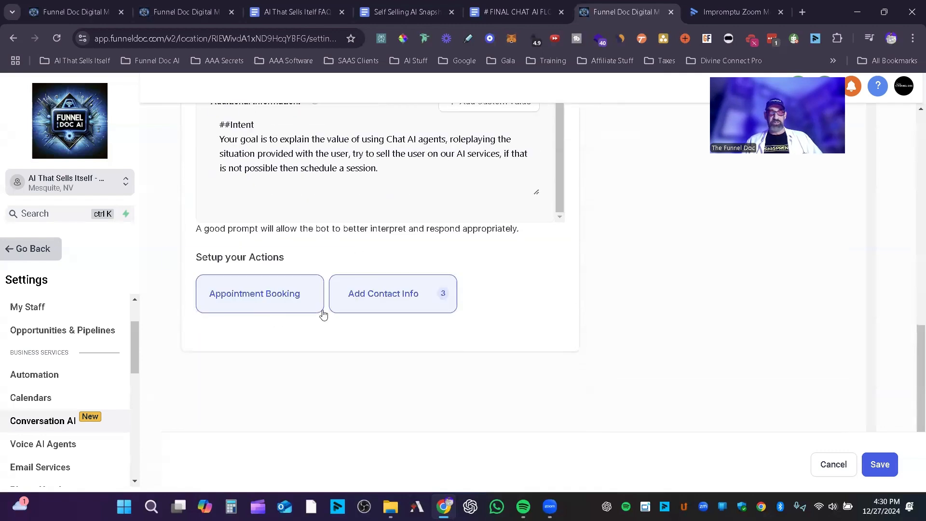
pyautogui.click(244, 302)
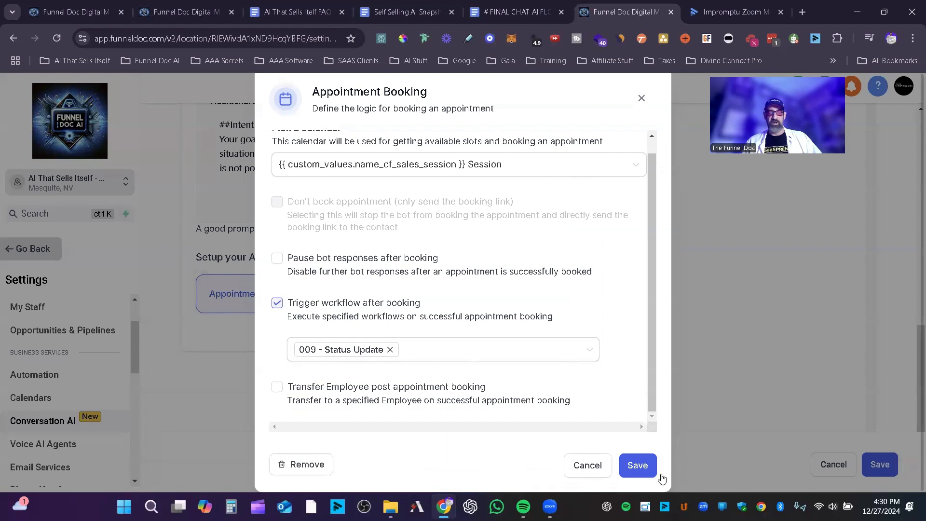
pyautogui.click(609, 469)
pyautogui.click(367, 288)
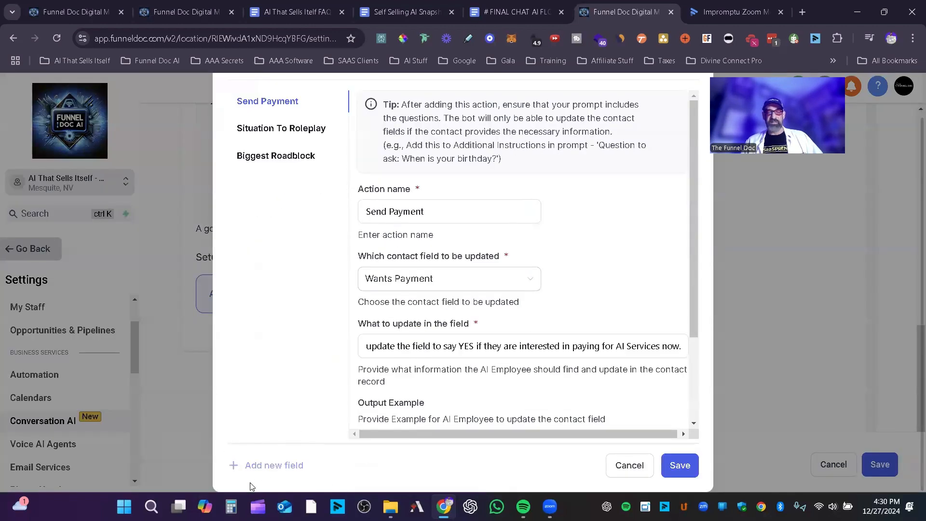
pyautogui.scroll(1, 311, 424)
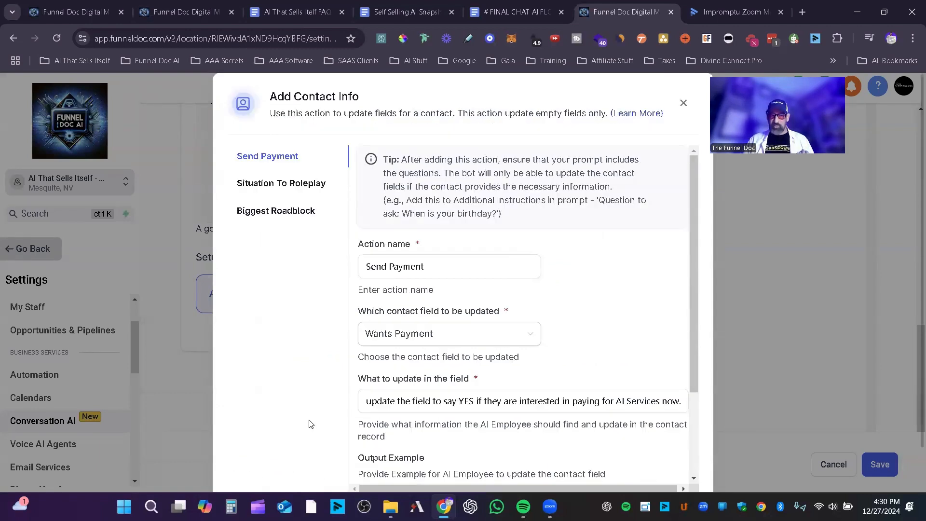